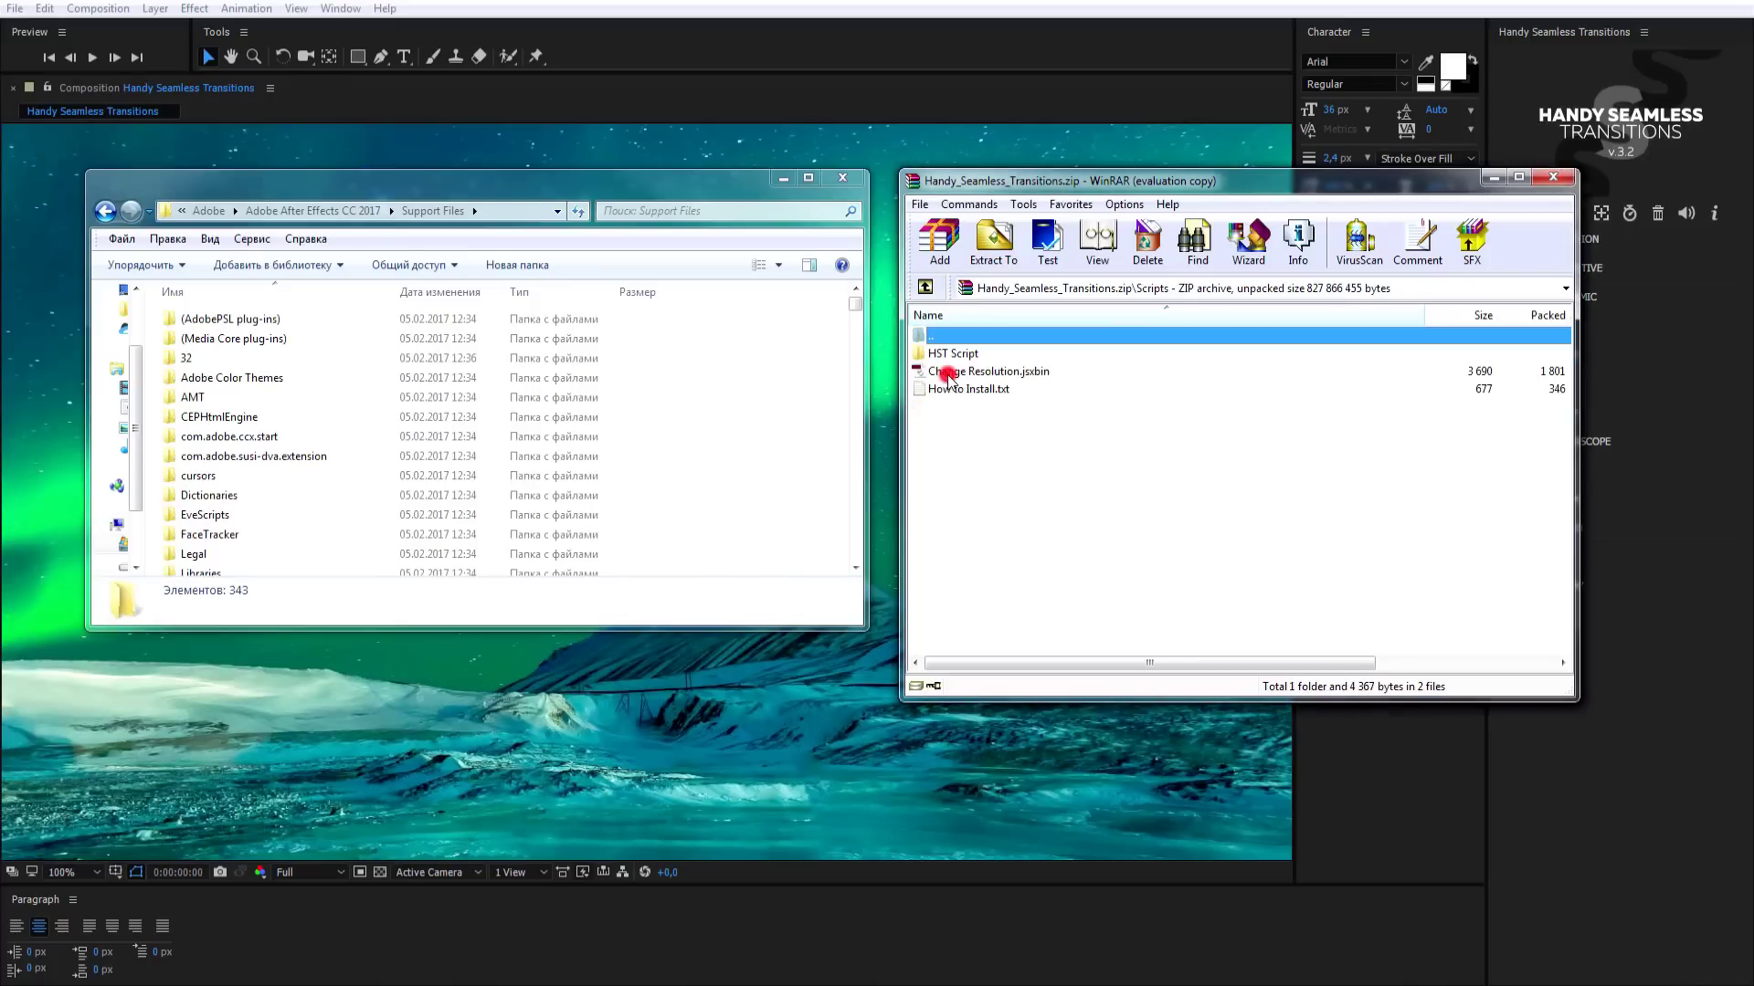
Step: Drag the HST Script folder out of the WinRAR archive into After Effects CC 2017's Support Files folder
{"action": "left_click_drag", "start_coordinate": [956, 358], "coordinate": [722, 416]}
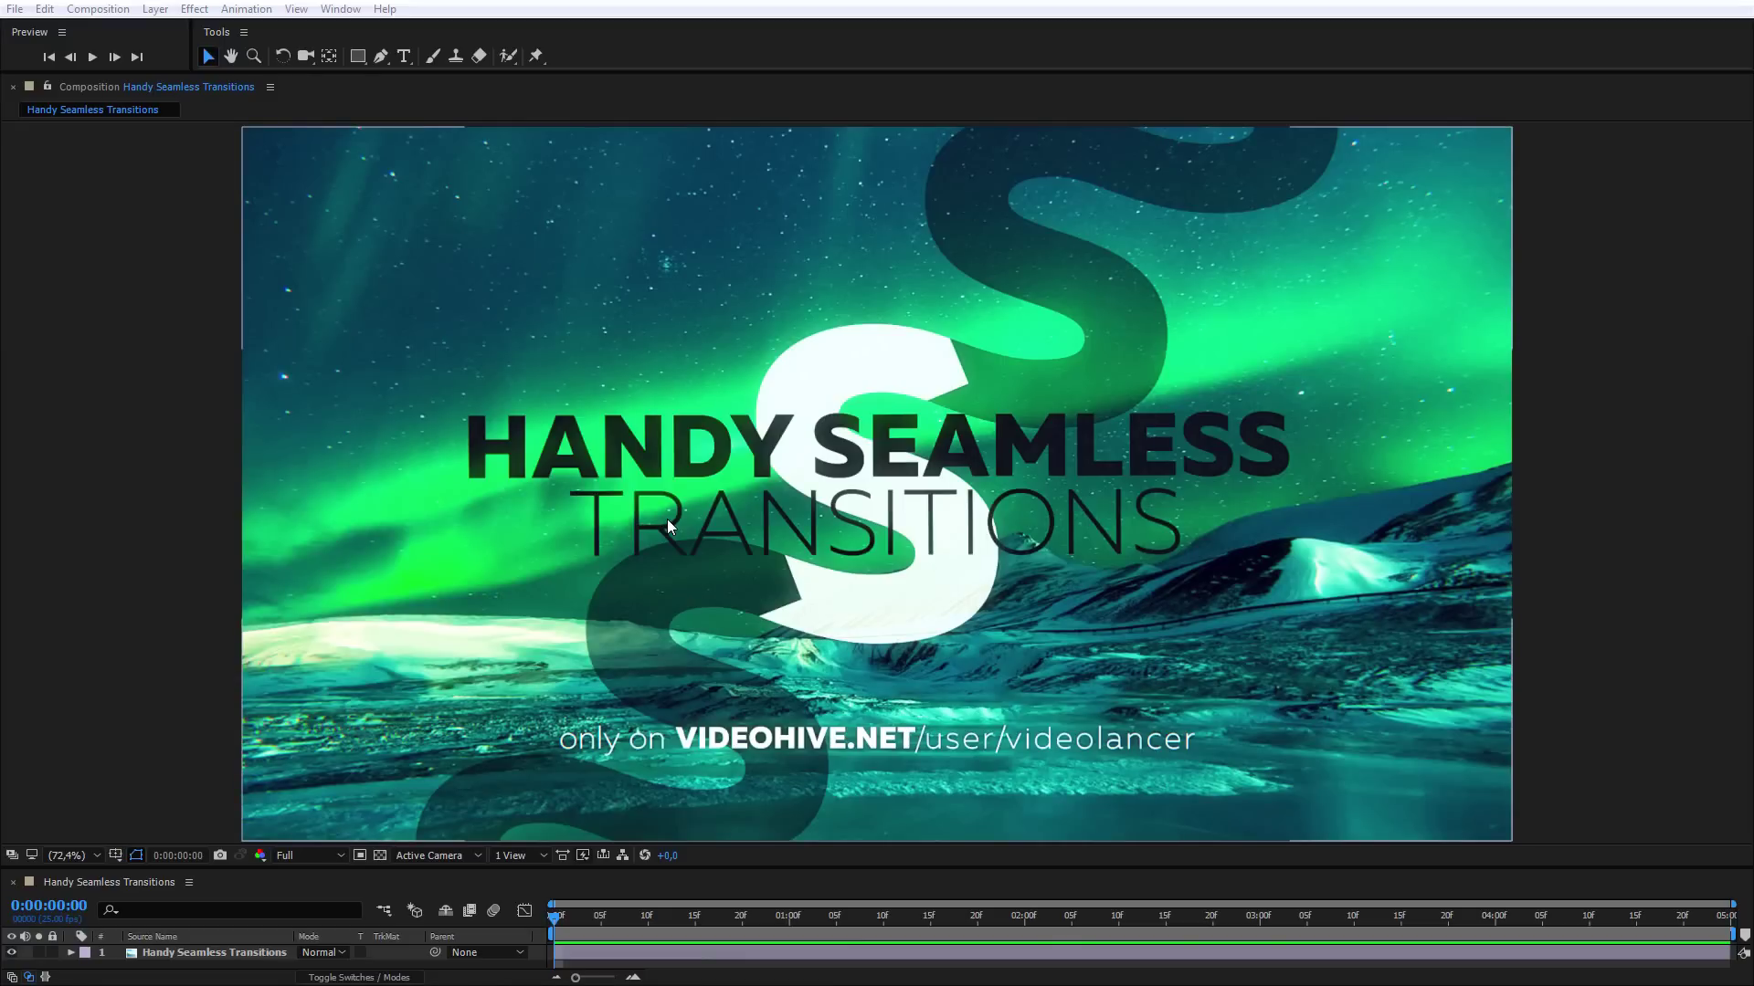
Step: Open Window > Extensions > Handy Seamless Transitions, dock it on the right, and follow Get purchase code
{"action": "left_click", "coordinate": [332, 11]}
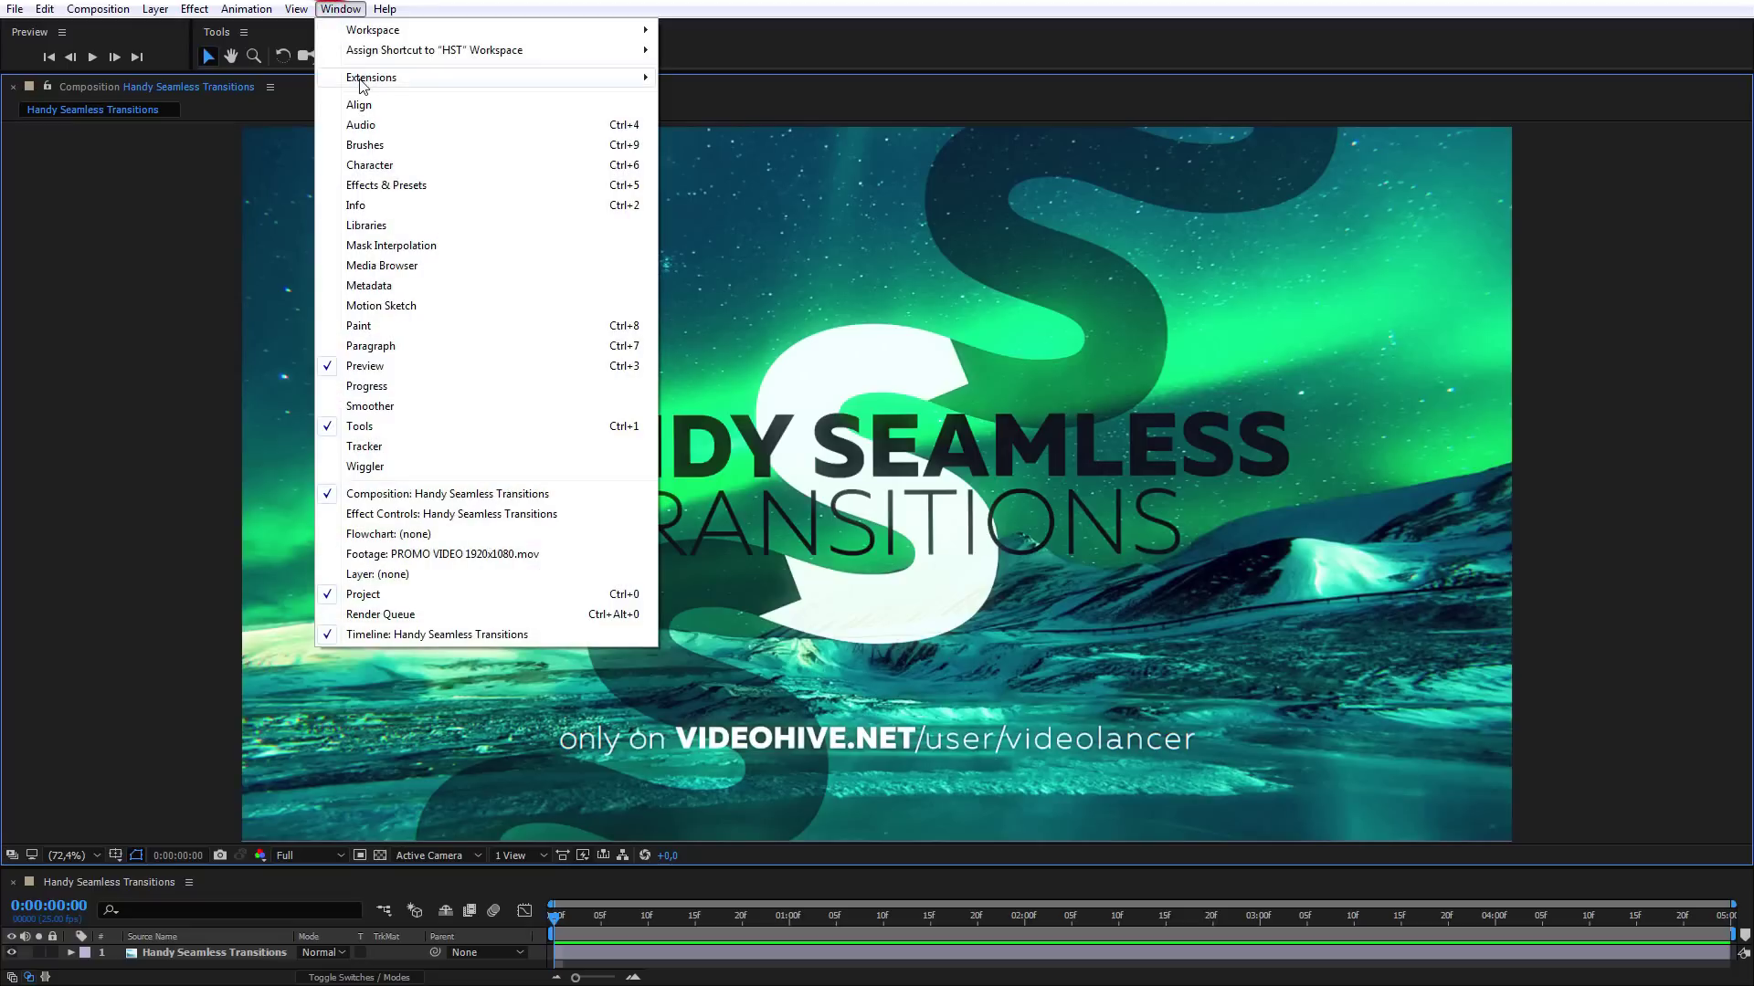
{"action": "mouse_move", "coordinate": [511, 78]}
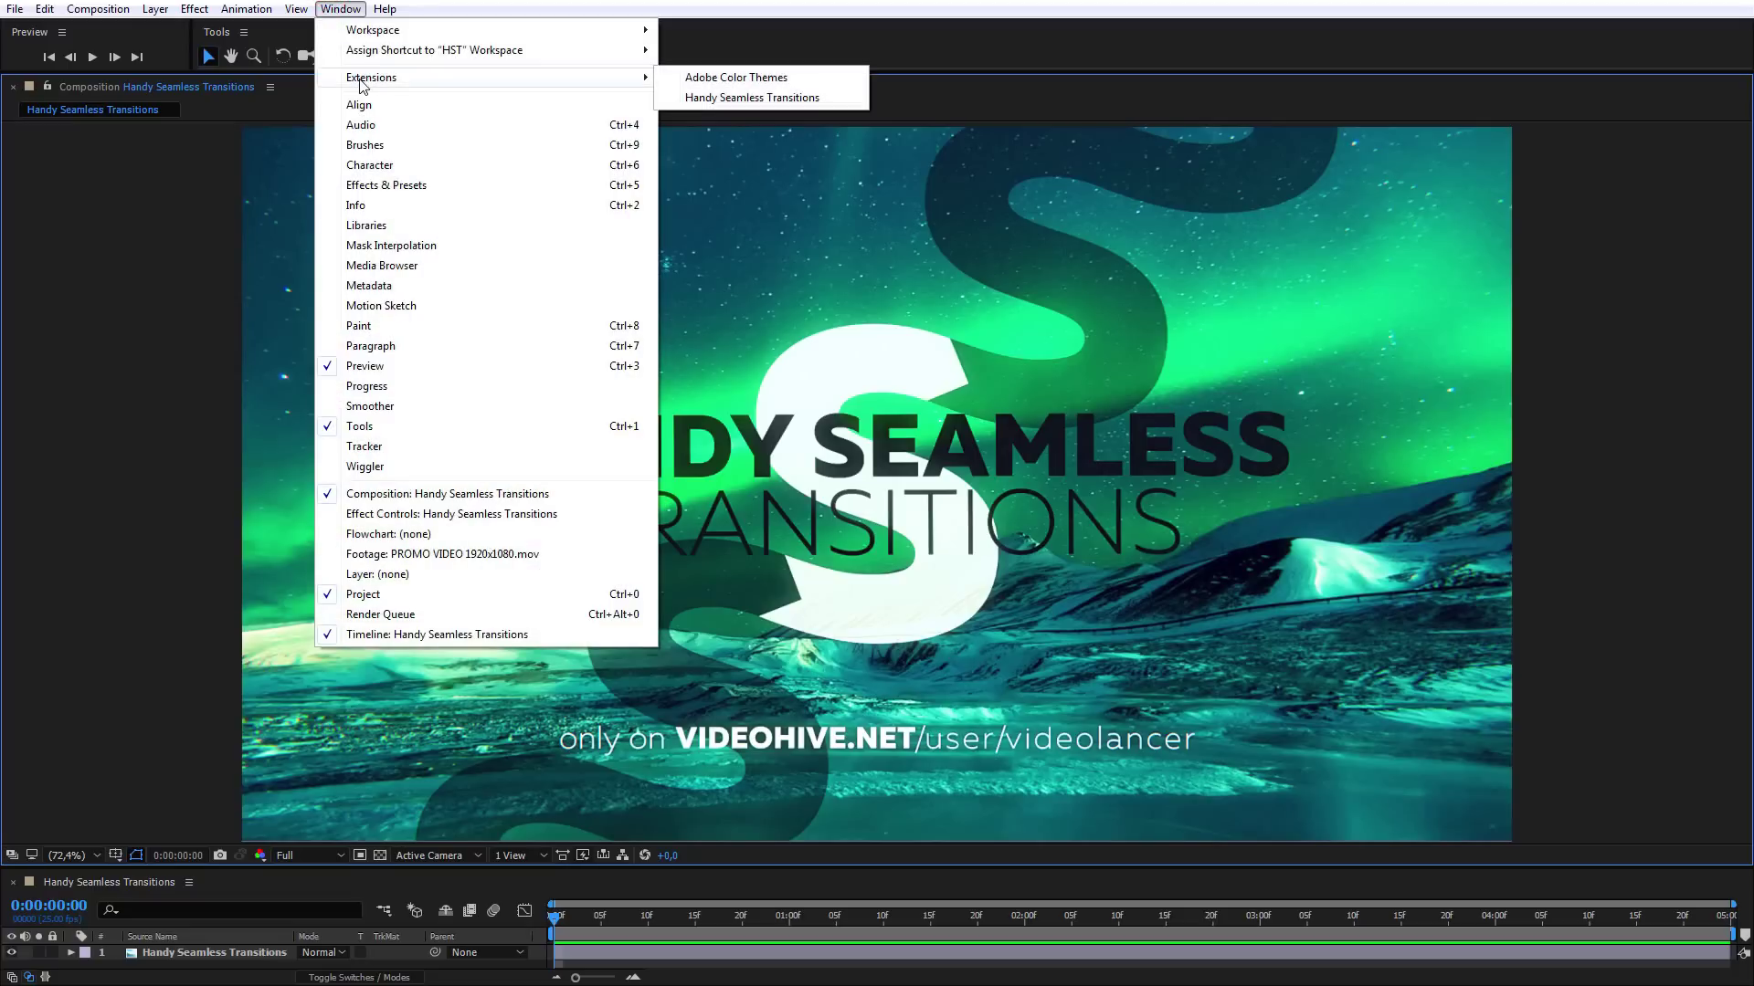
{"action": "left_click", "coordinate": [765, 98]}
{"action": "left_click_drag", "start_coordinate": [1167, 119], "coordinate": [1629, 191]}
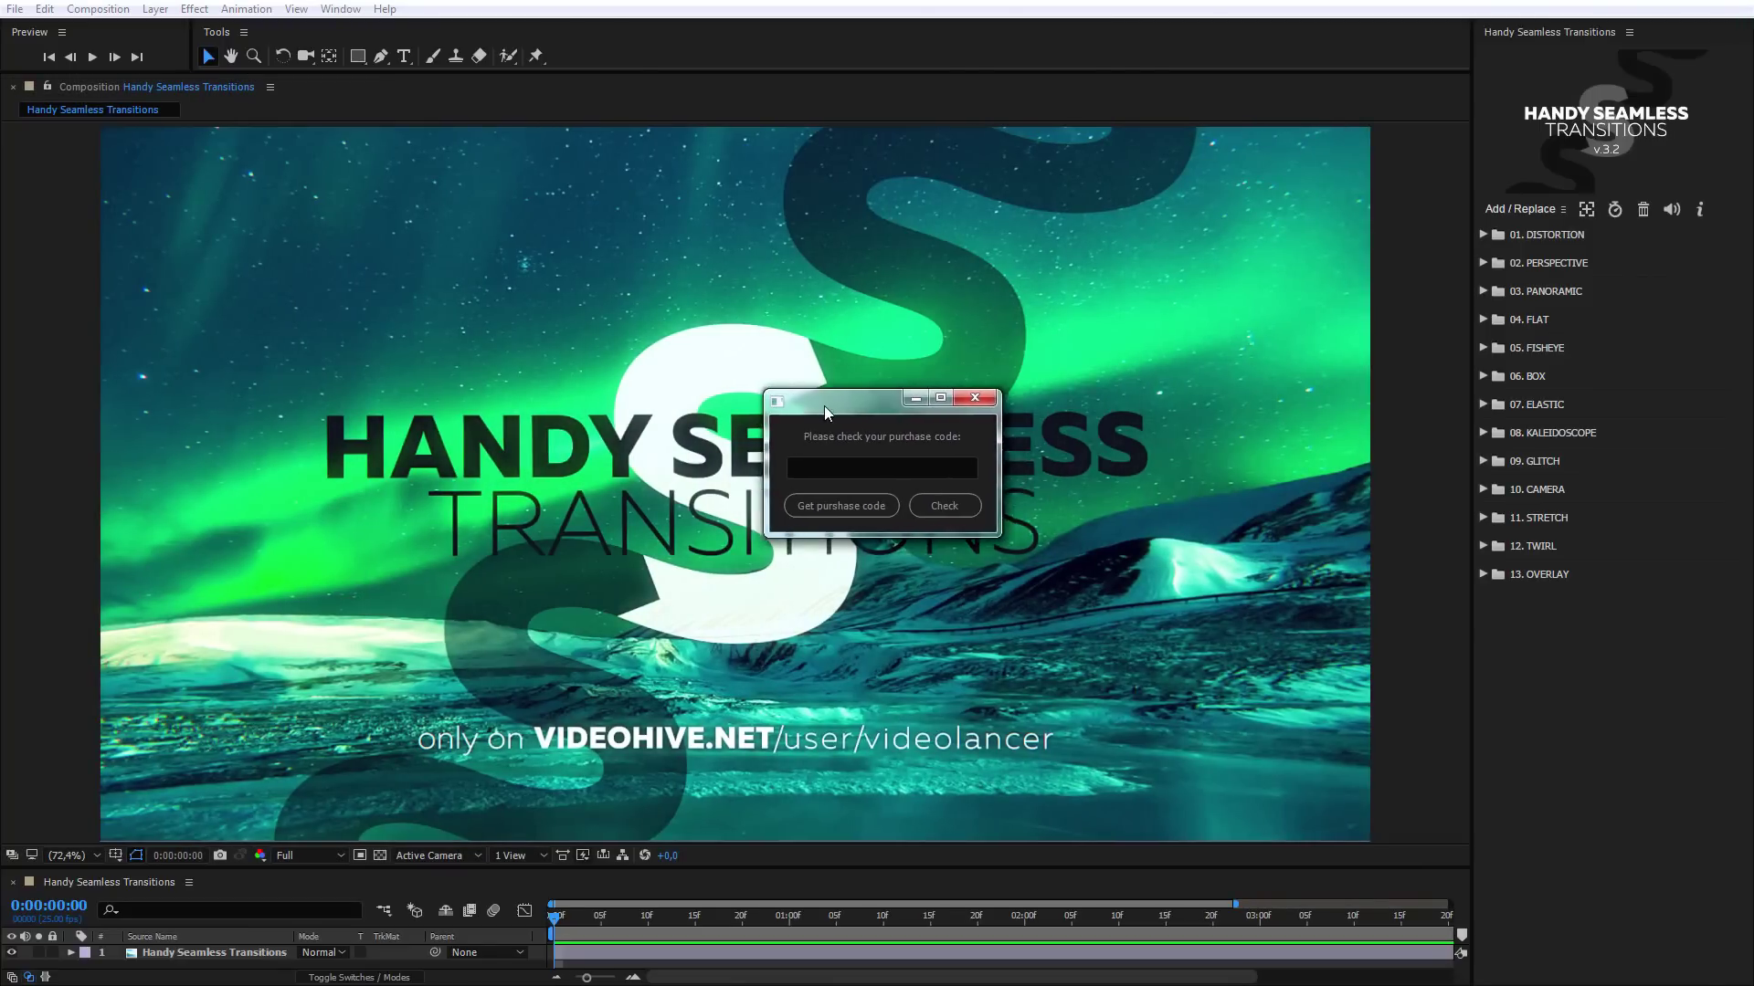
{"action": "left_click_drag", "start_coordinate": [824, 405], "coordinate": [793, 418]}
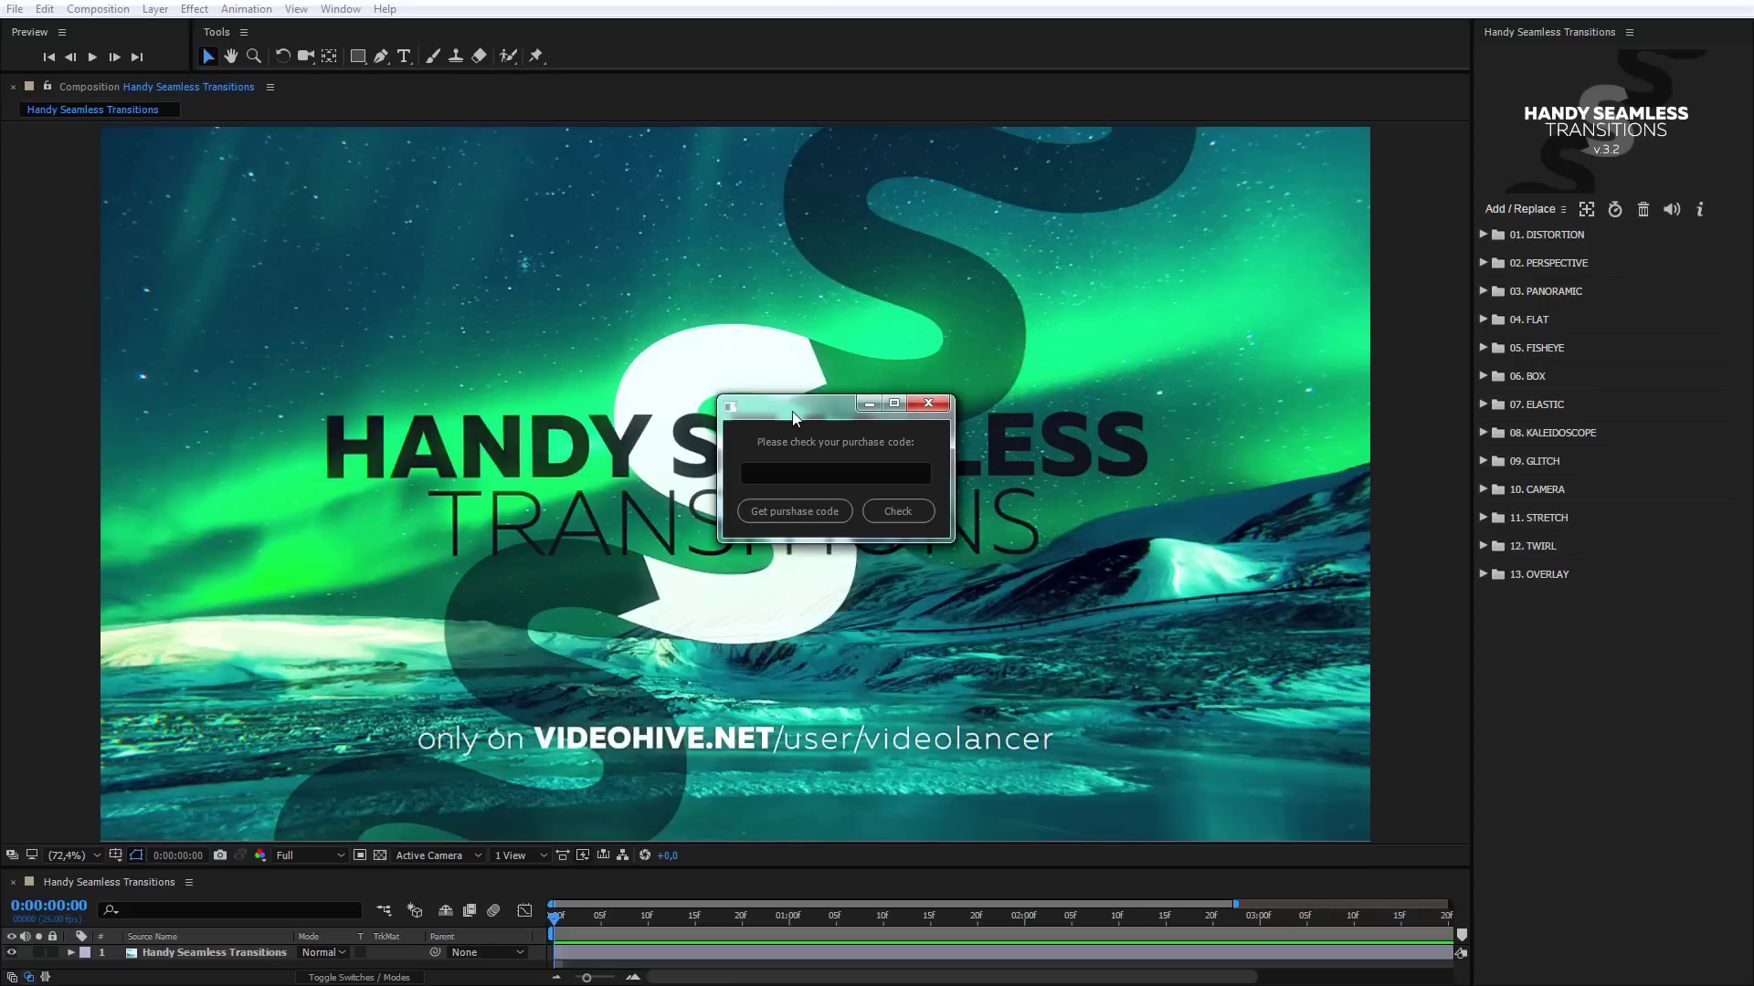
{"action": "left_click", "coordinate": [808, 509]}
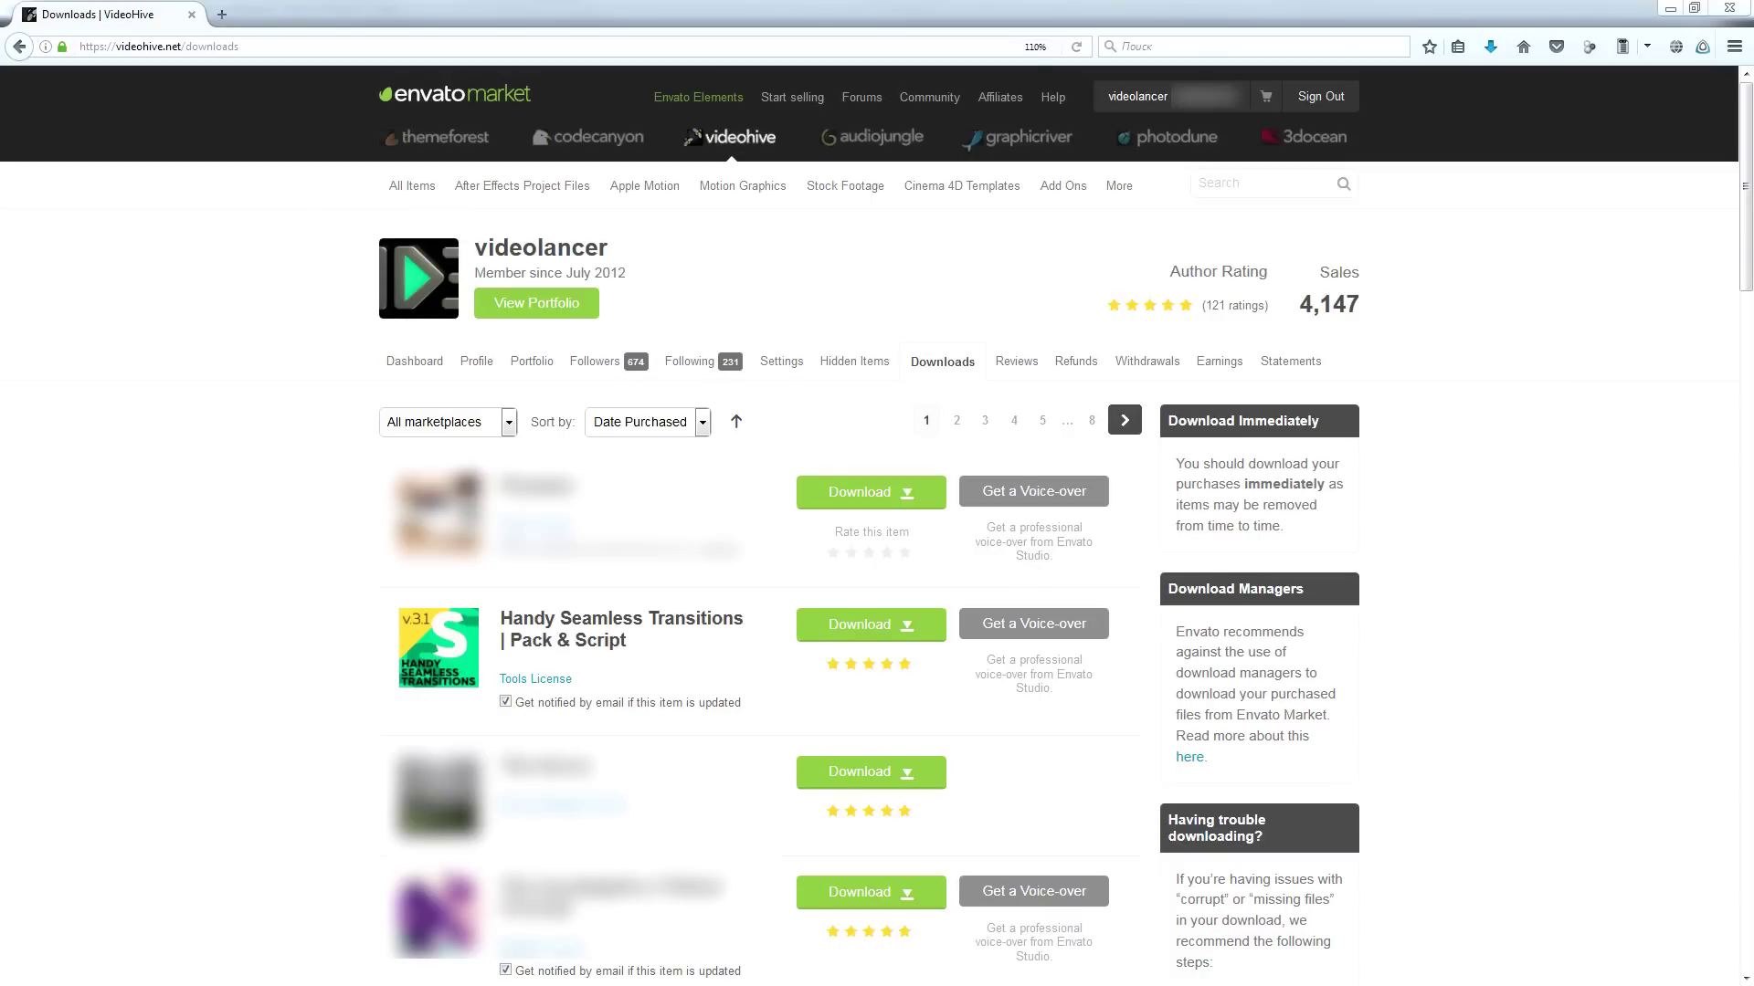
Step: Open the License certificate & purchase code (text) download and highlight the purchase code in Notepad
{"action": "left_click", "coordinate": [927, 625]}
{"action": "left_click", "coordinate": [924, 723]}
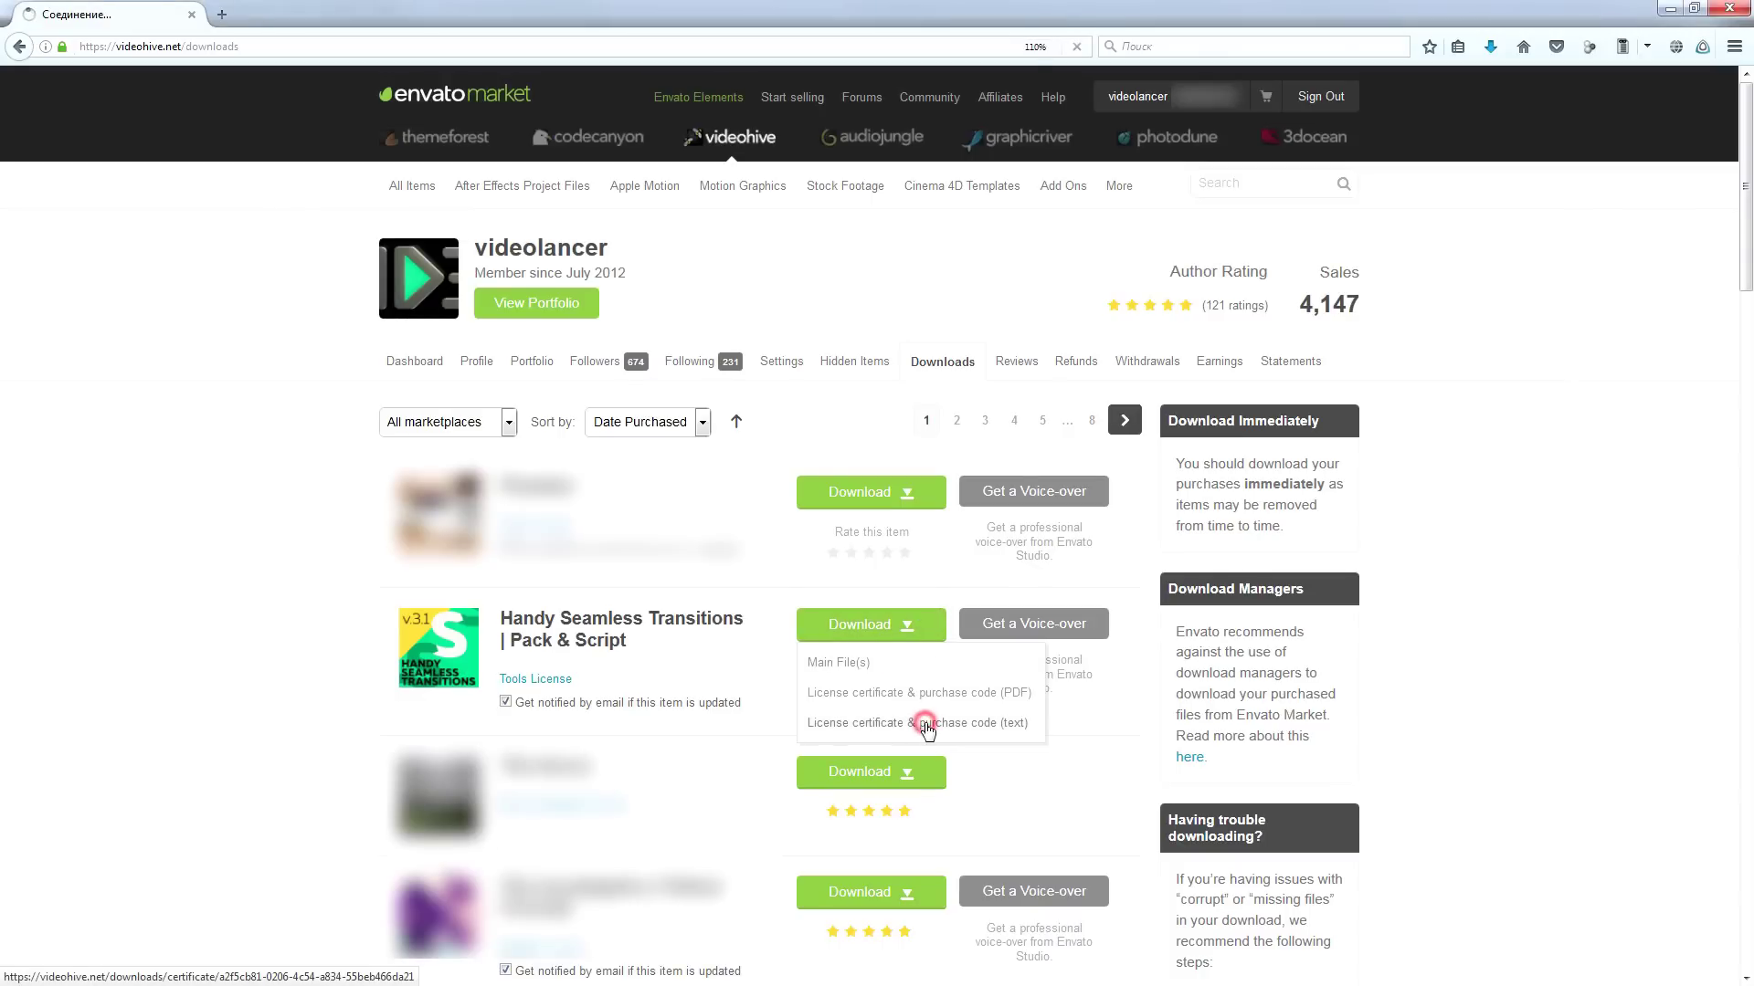
{"action": "left_click_drag", "start_coordinate": [482, 486], "coordinate": [191, 489]}
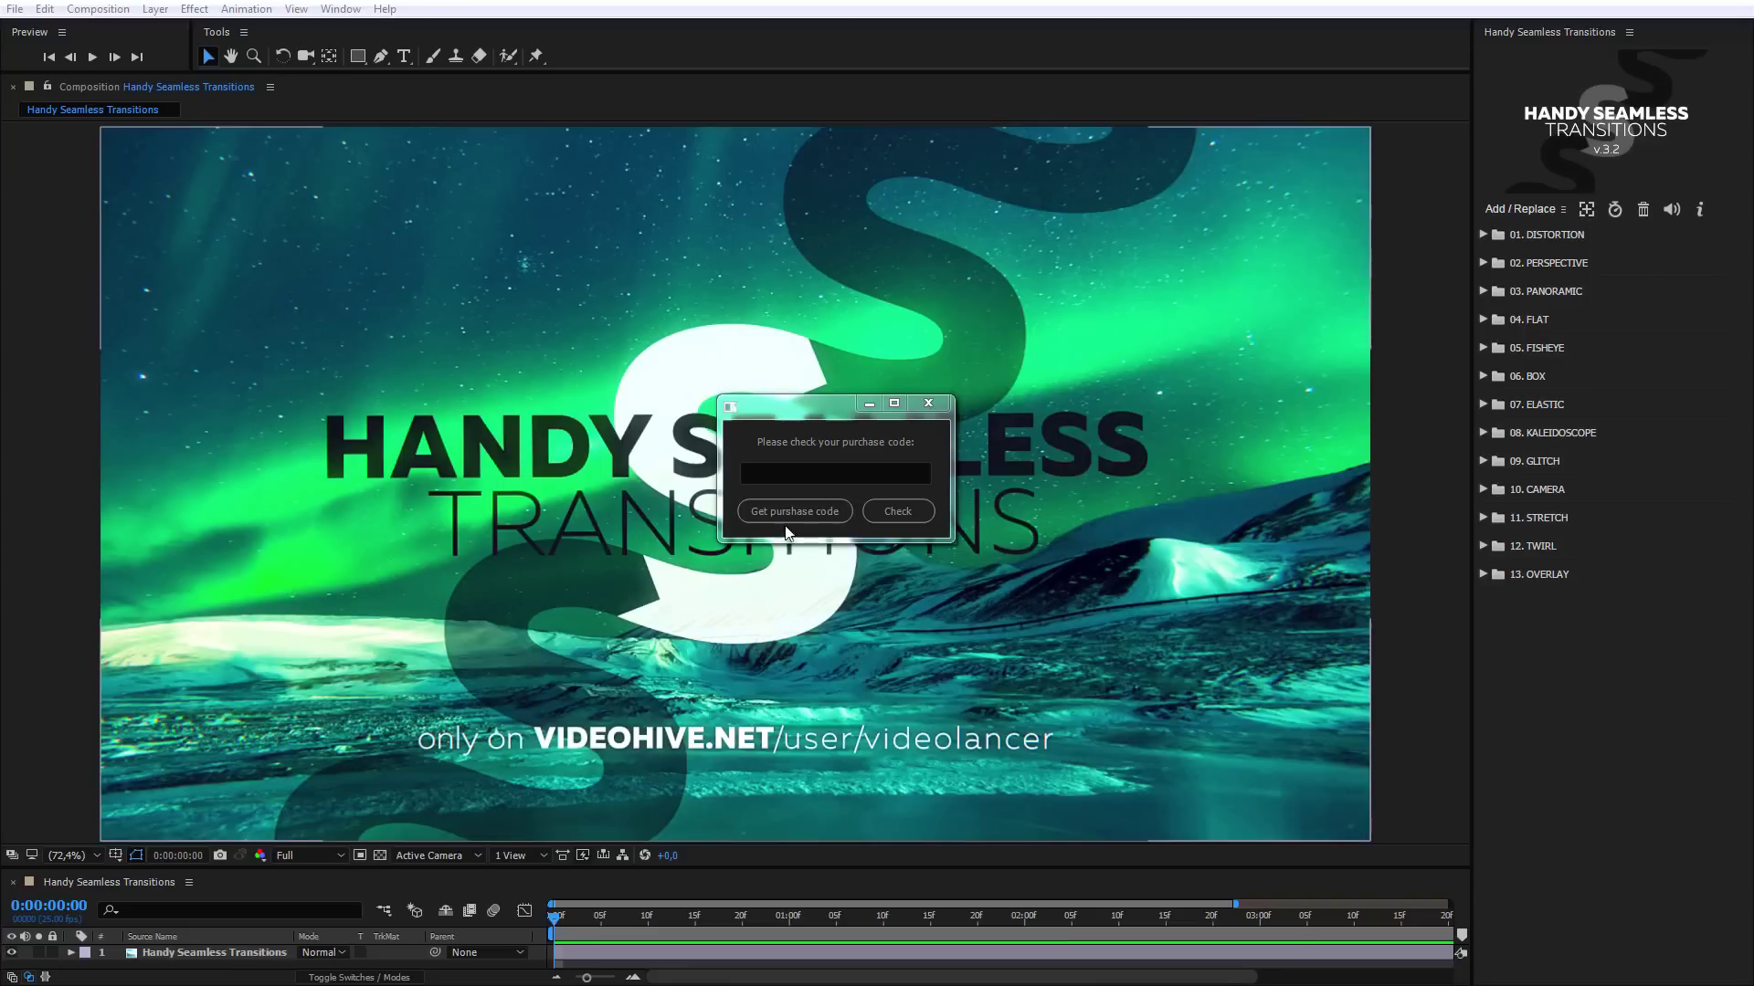
Step: Paste the purchase code into the field, verify it with Check, and confirm
{"action": "left_click", "coordinate": [793, 470]}
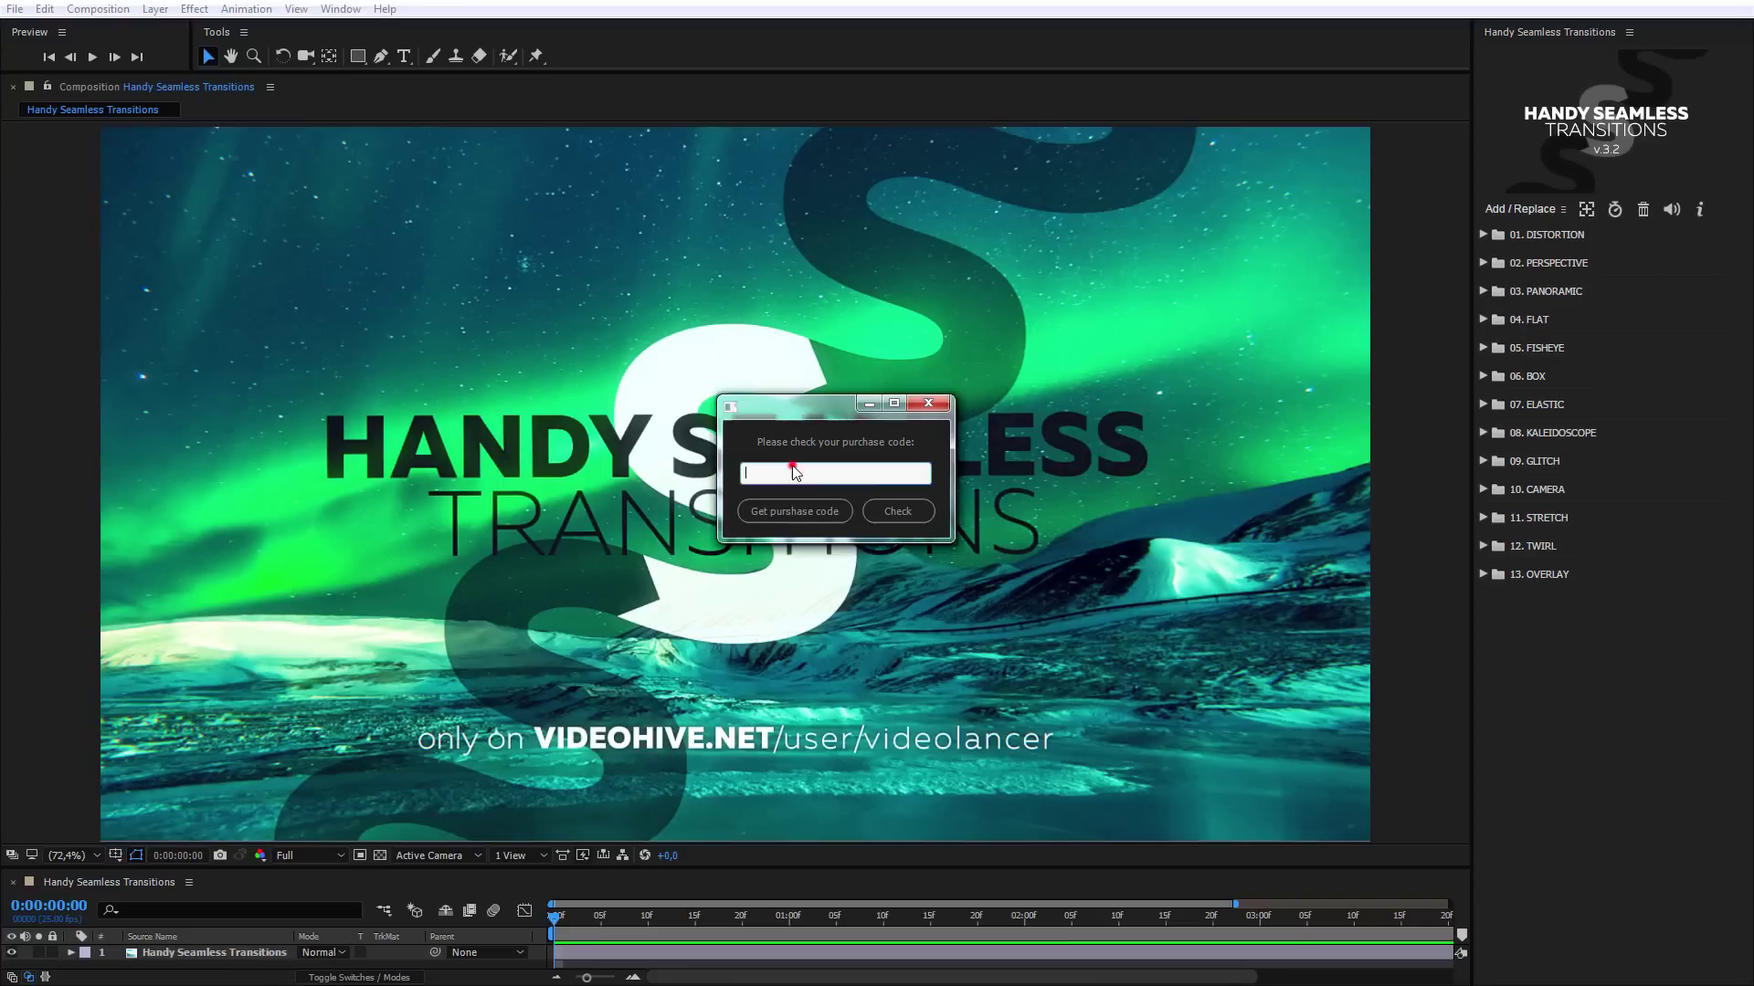
{"action": "left_click", "coordinate": [898, 511]}
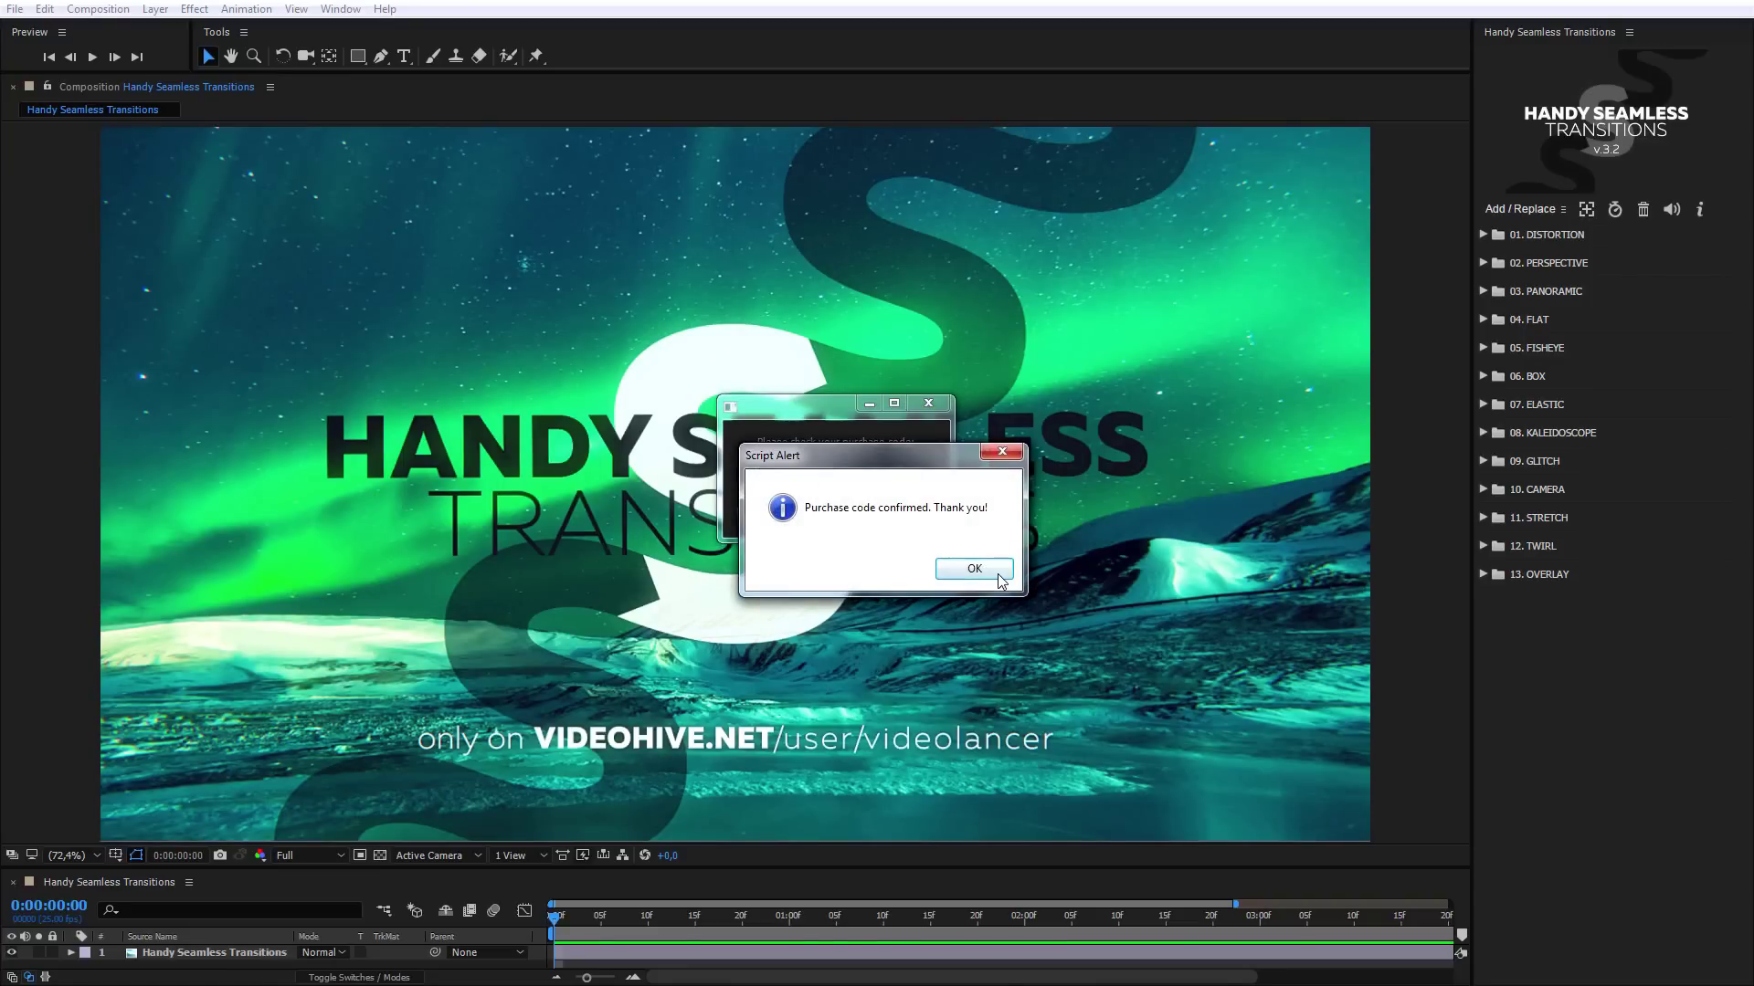
{"action": "left_click", "coordinate": [973, 568]}
Step: In General preferences, allow scripts to write files and access the network
{"action": "left_click", "coordinate": [44, 9]}
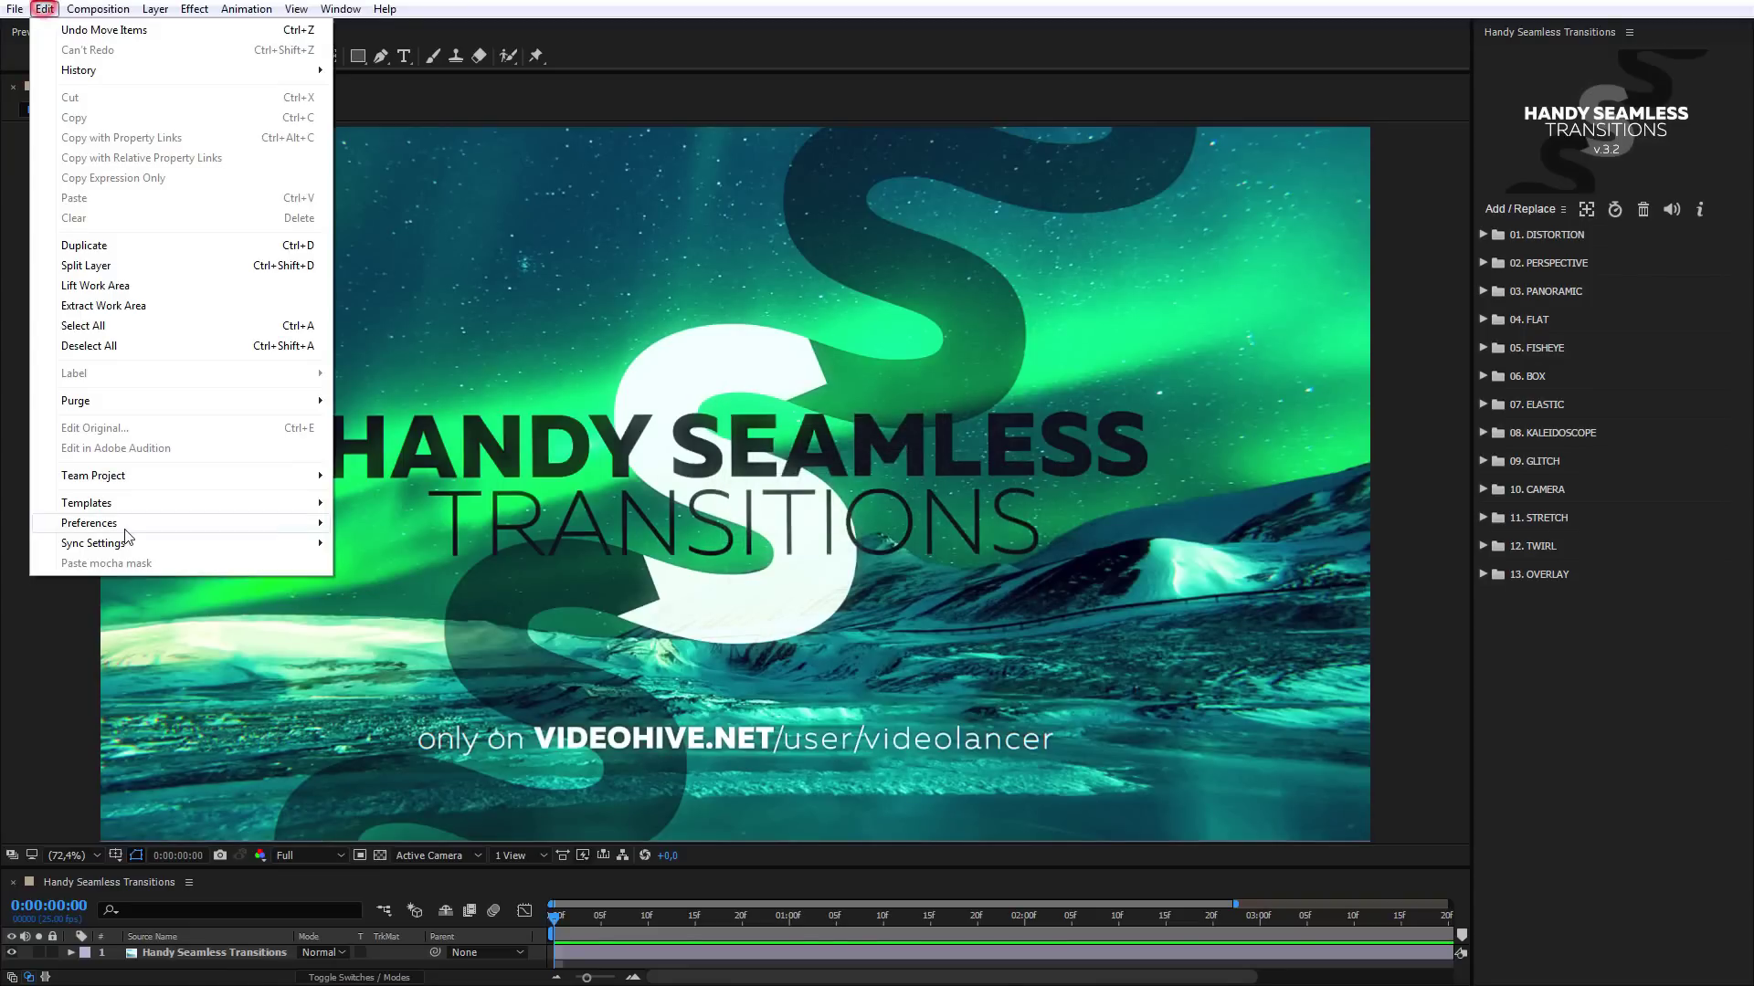
{"action": "mouse_move", "coordinate": [128, 535]}
{"action": "left_click", "coordinate": [417, 528]}
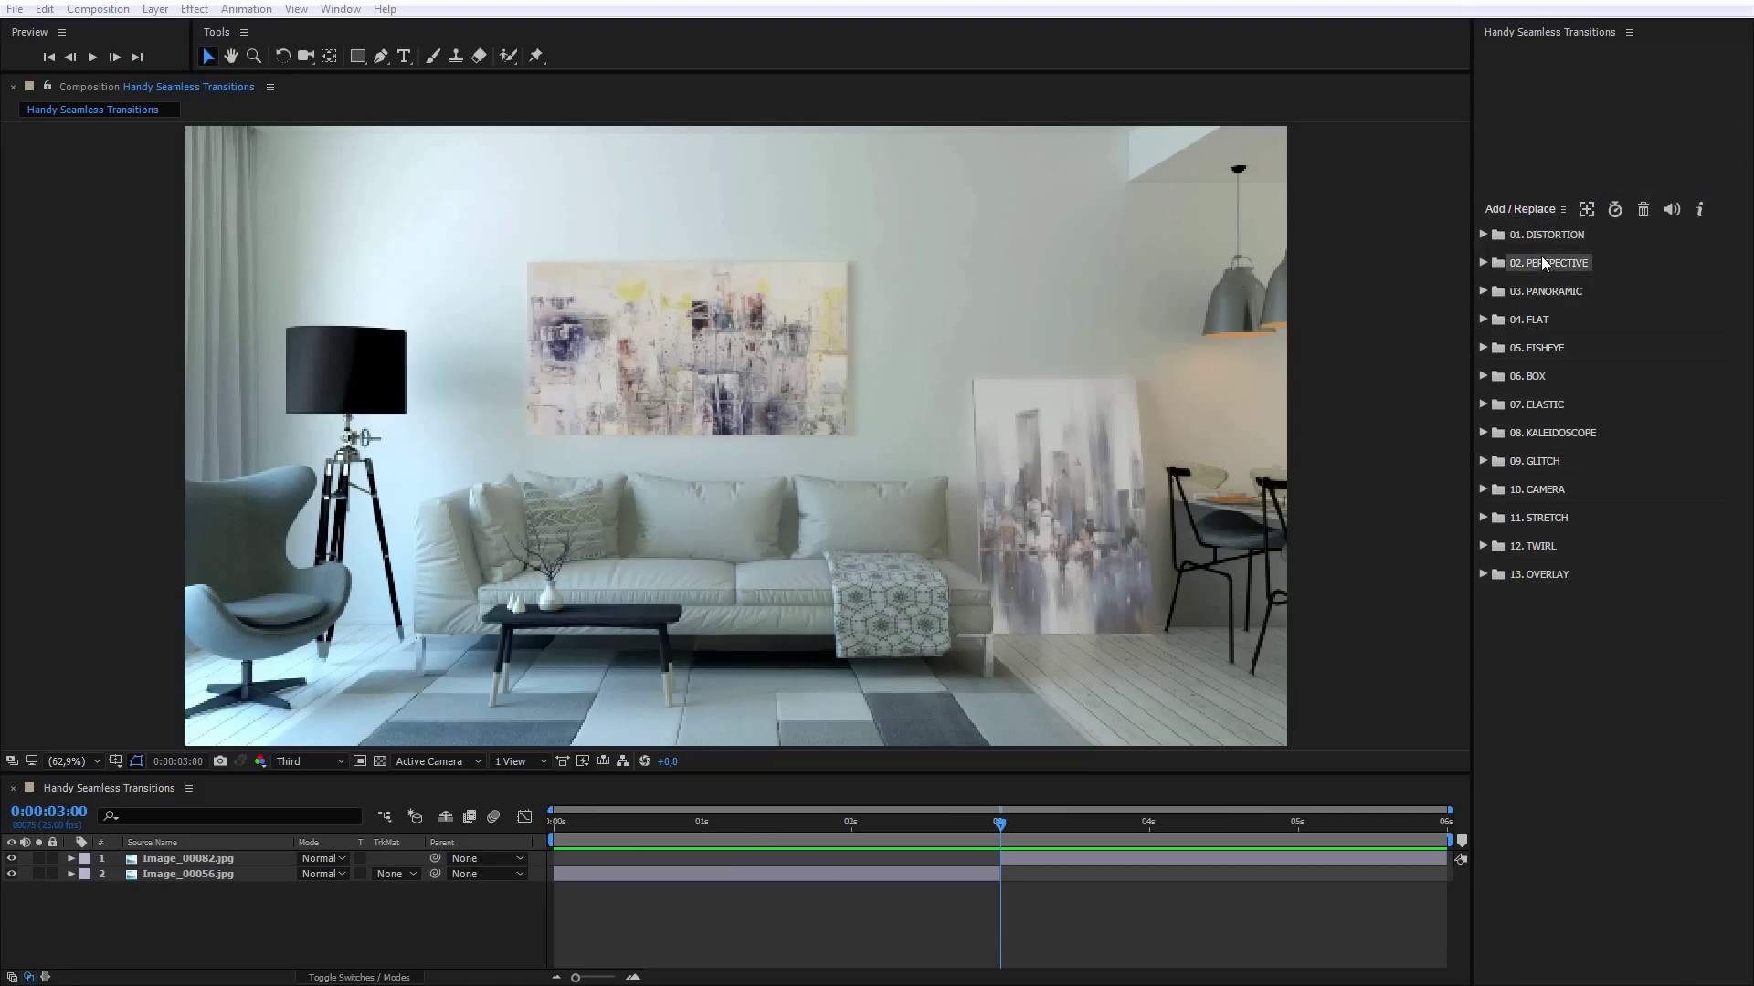
Step: Apply Persp Long - Left Btm from 02. PERSPECTIVE > Perspective Long between the two images
{"action": "mouse_move", "coordinate": [1539, 290]}
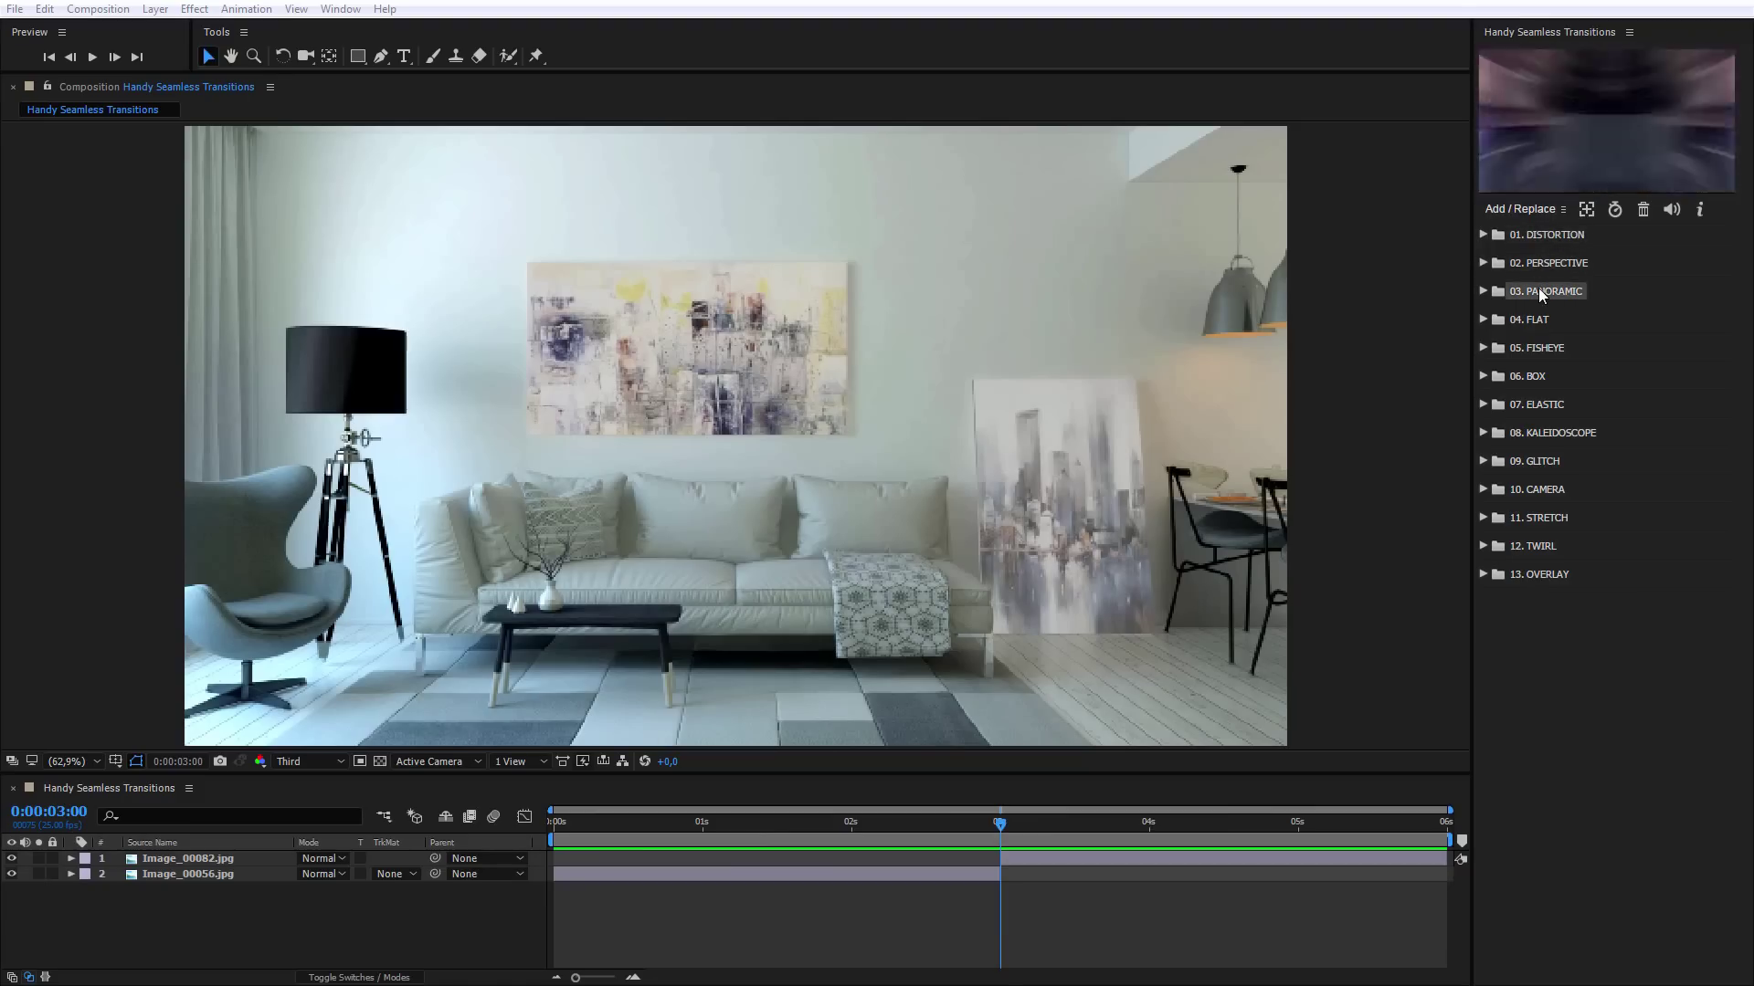
{"action": "left_click", "coordinate": [1484, 263]}
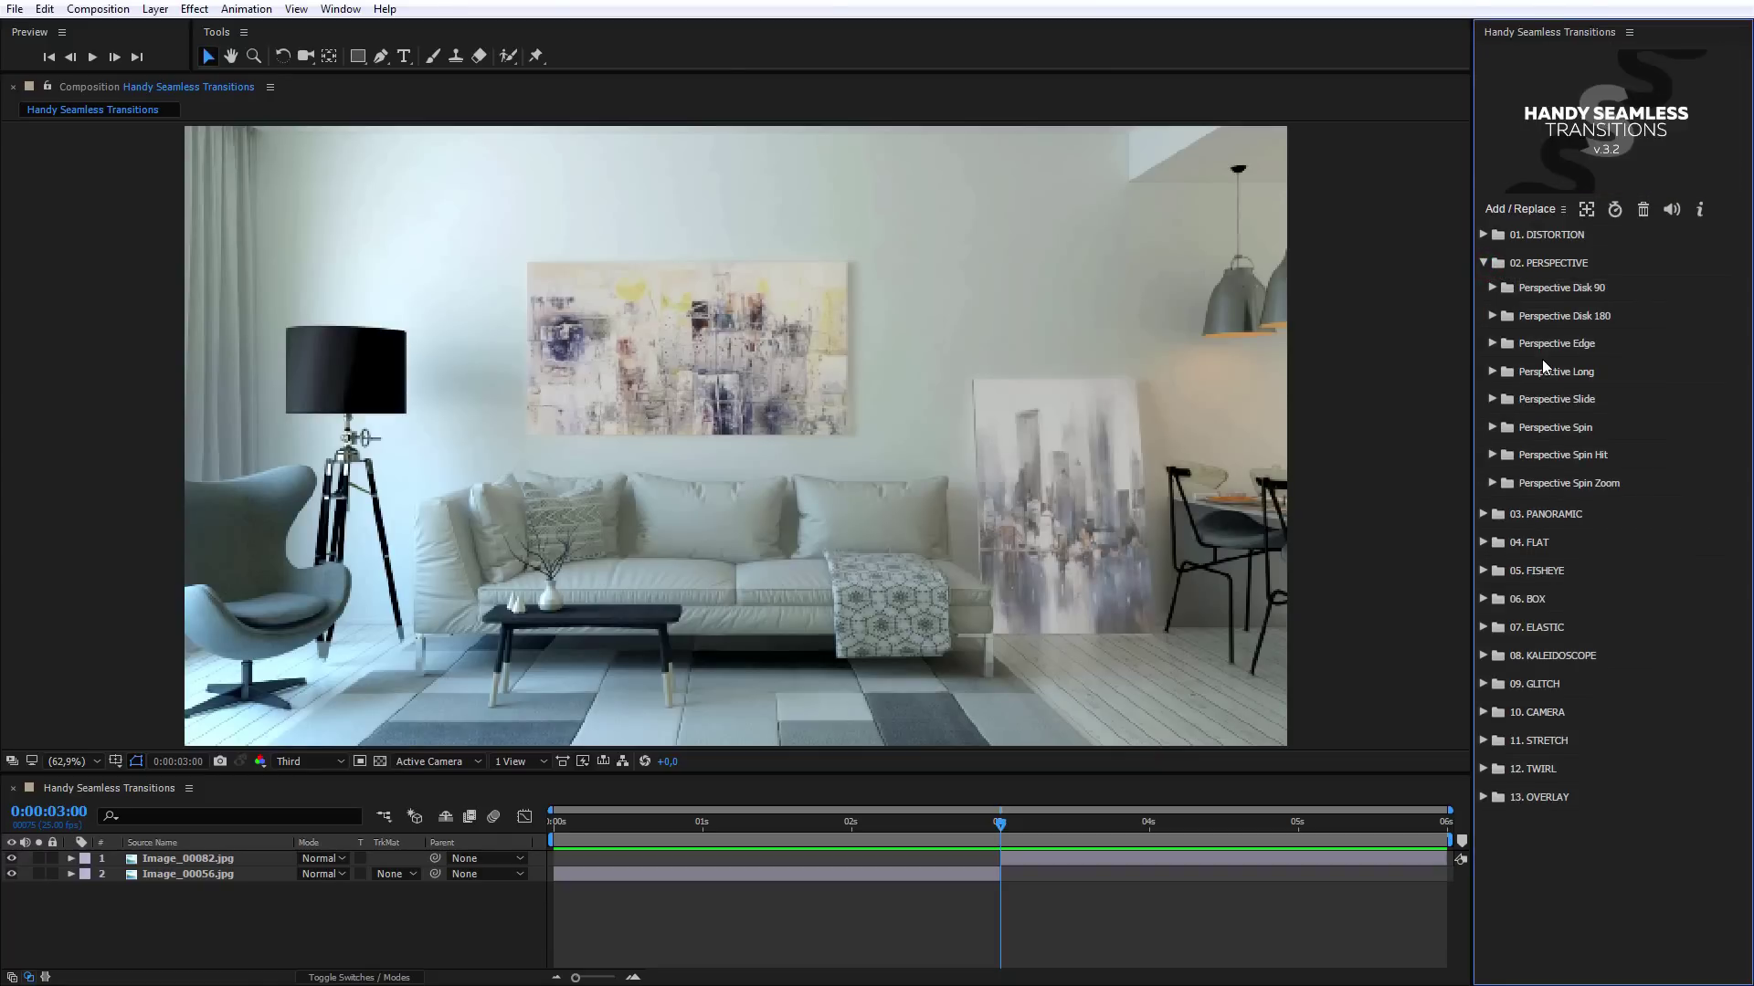
{"action": "mouse_move", "coordinate": [1547, 343]}
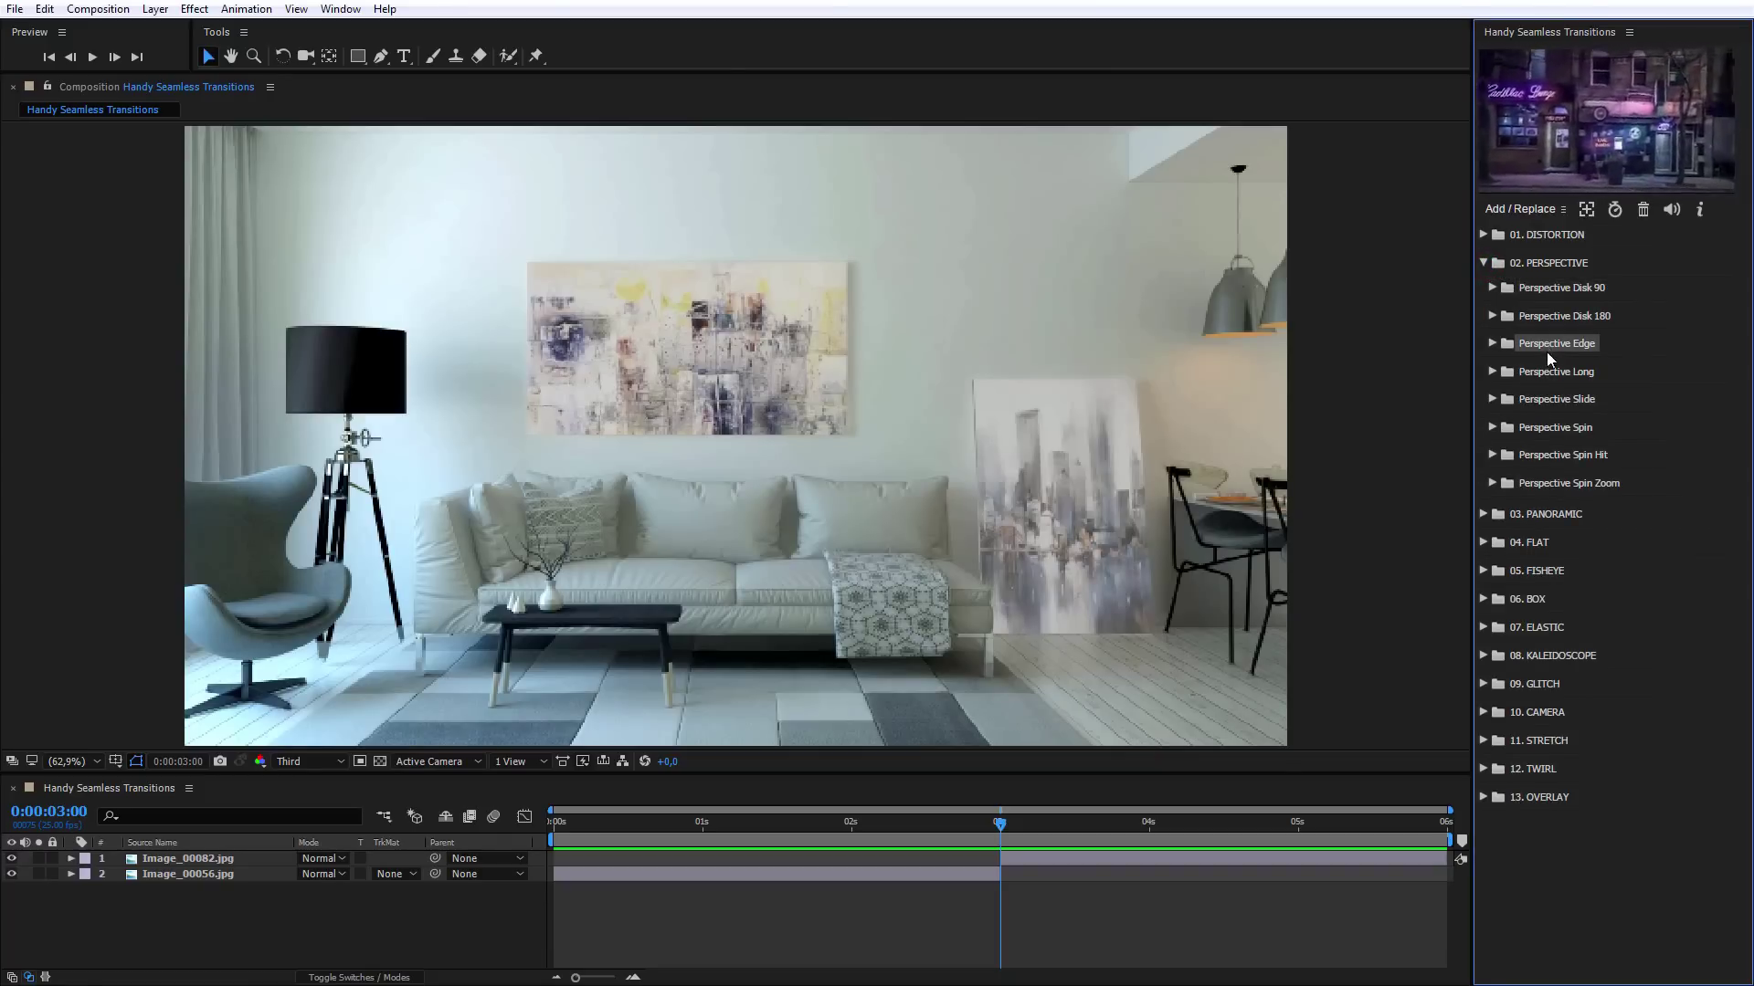
{"action": "left_click", "coordinate": [1494, 372]}
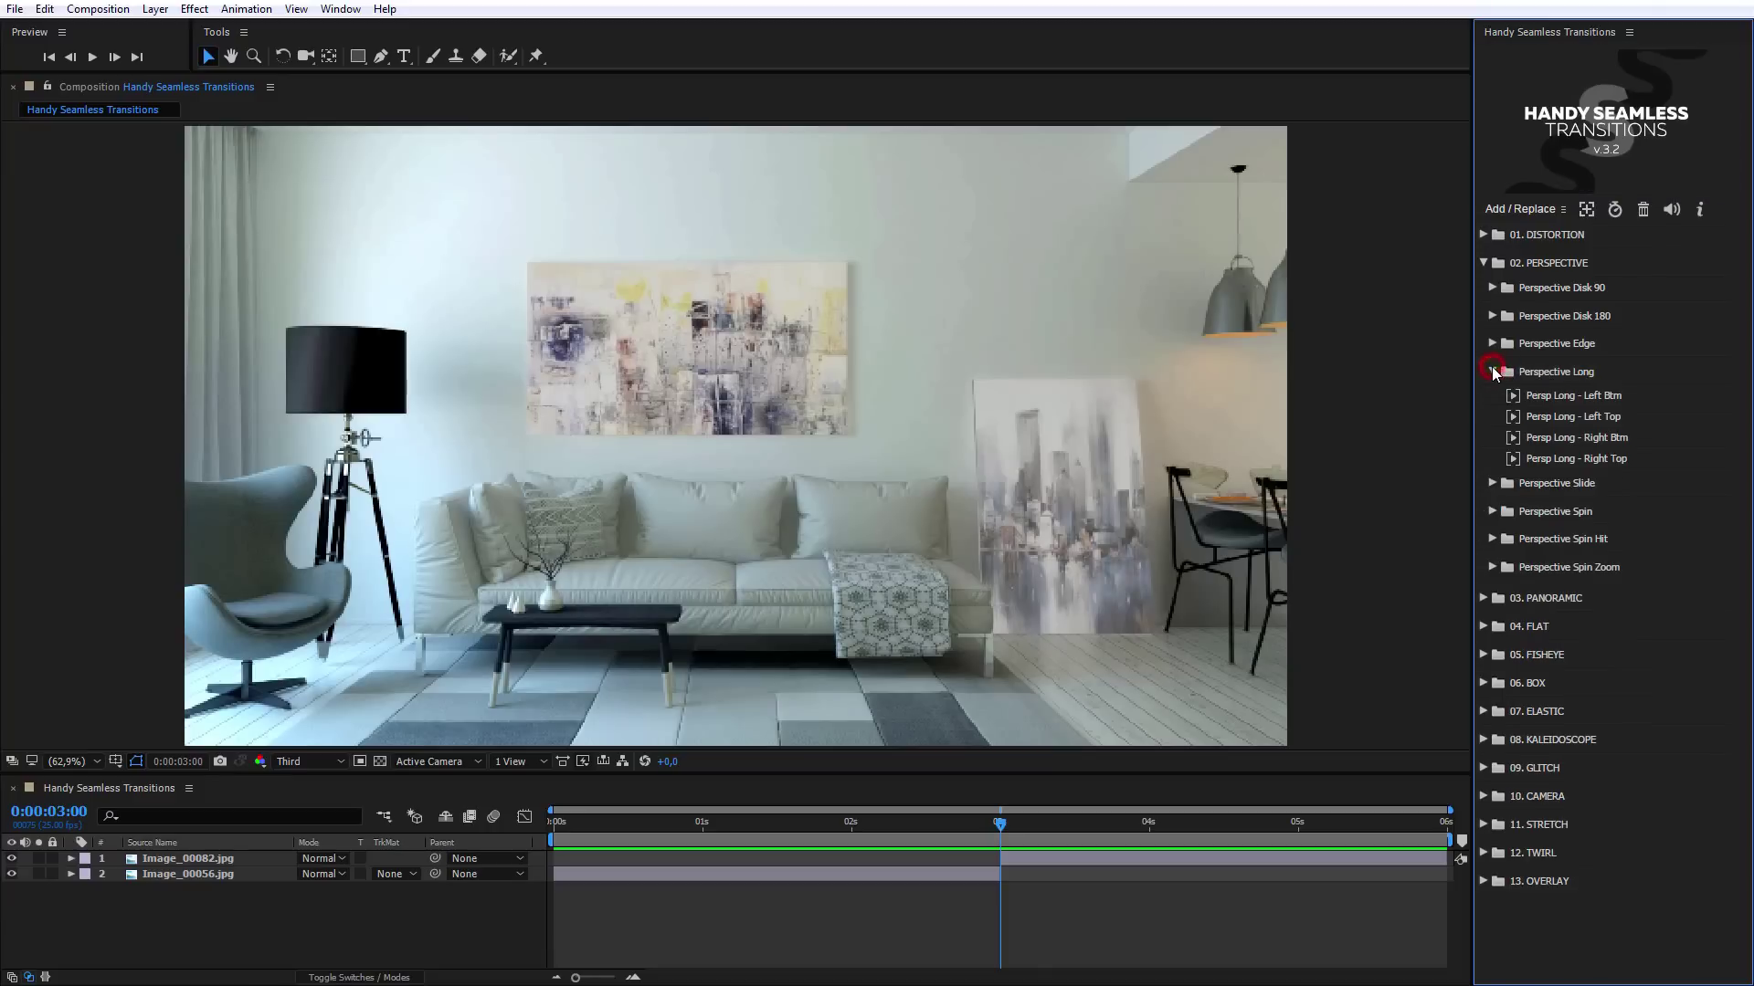
{"action": "left_click", "coordinate": [1562, 398]}
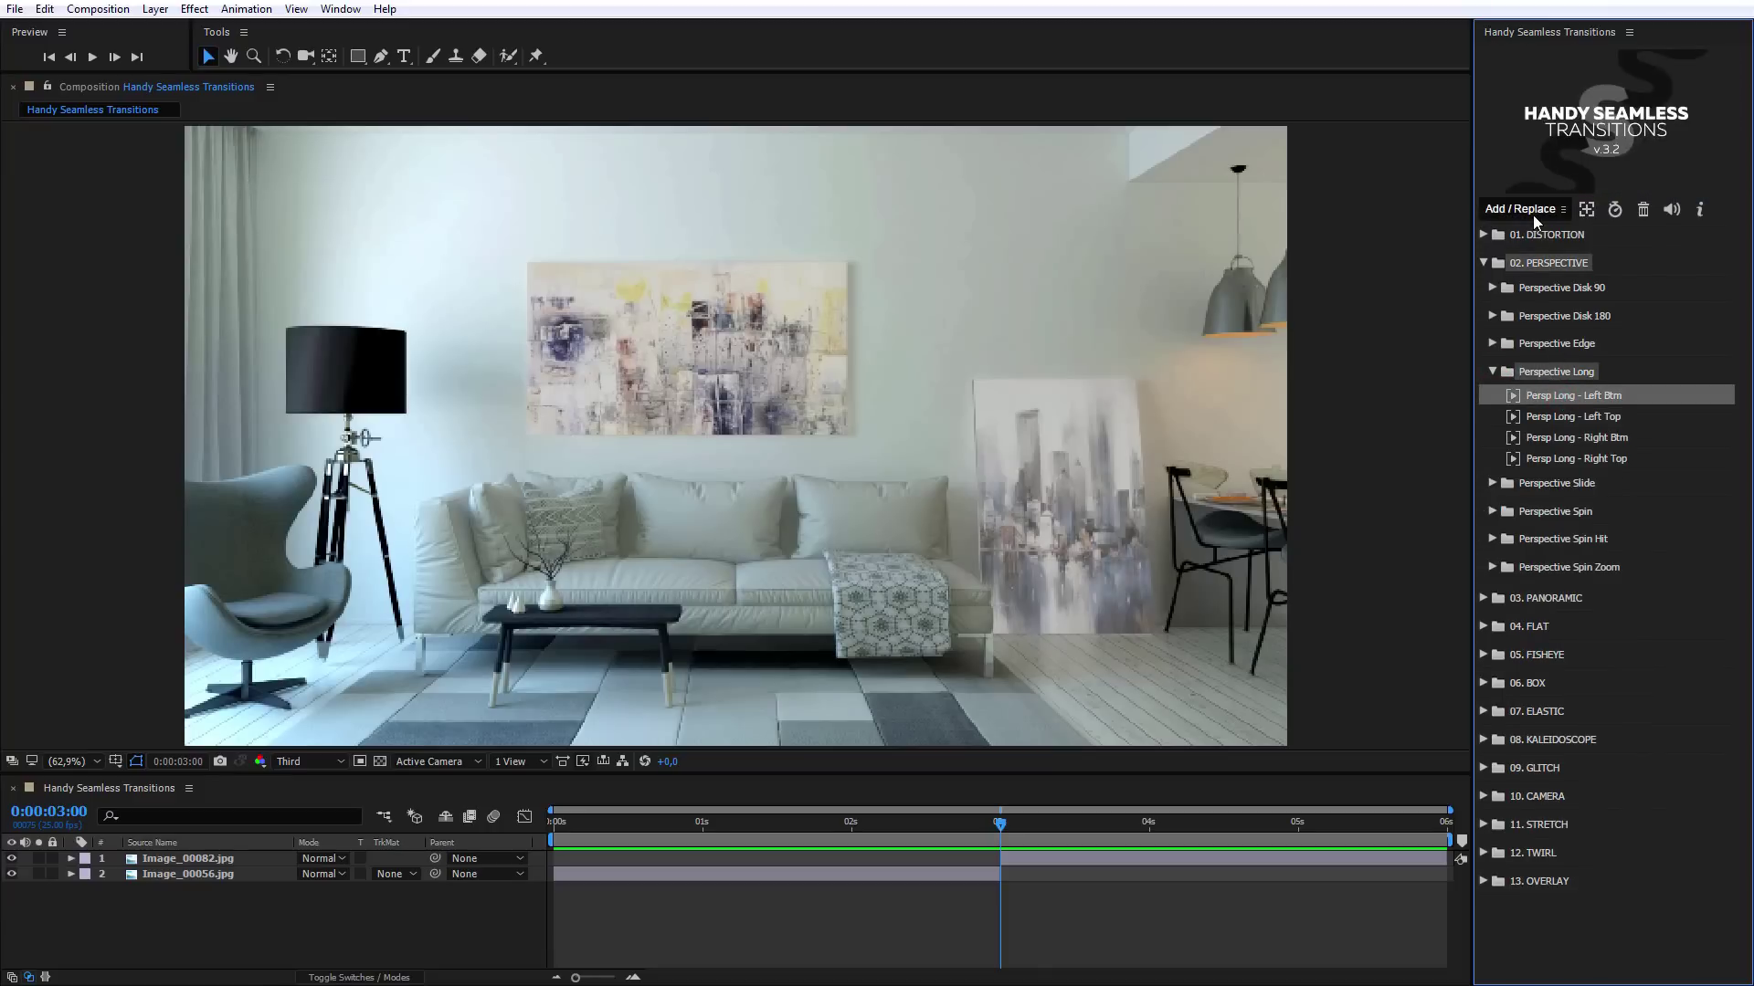
{"action": "left_click", "coordinate": [1559, 399]}
{"action": "double_click", "coordinate": [1560, 399]}
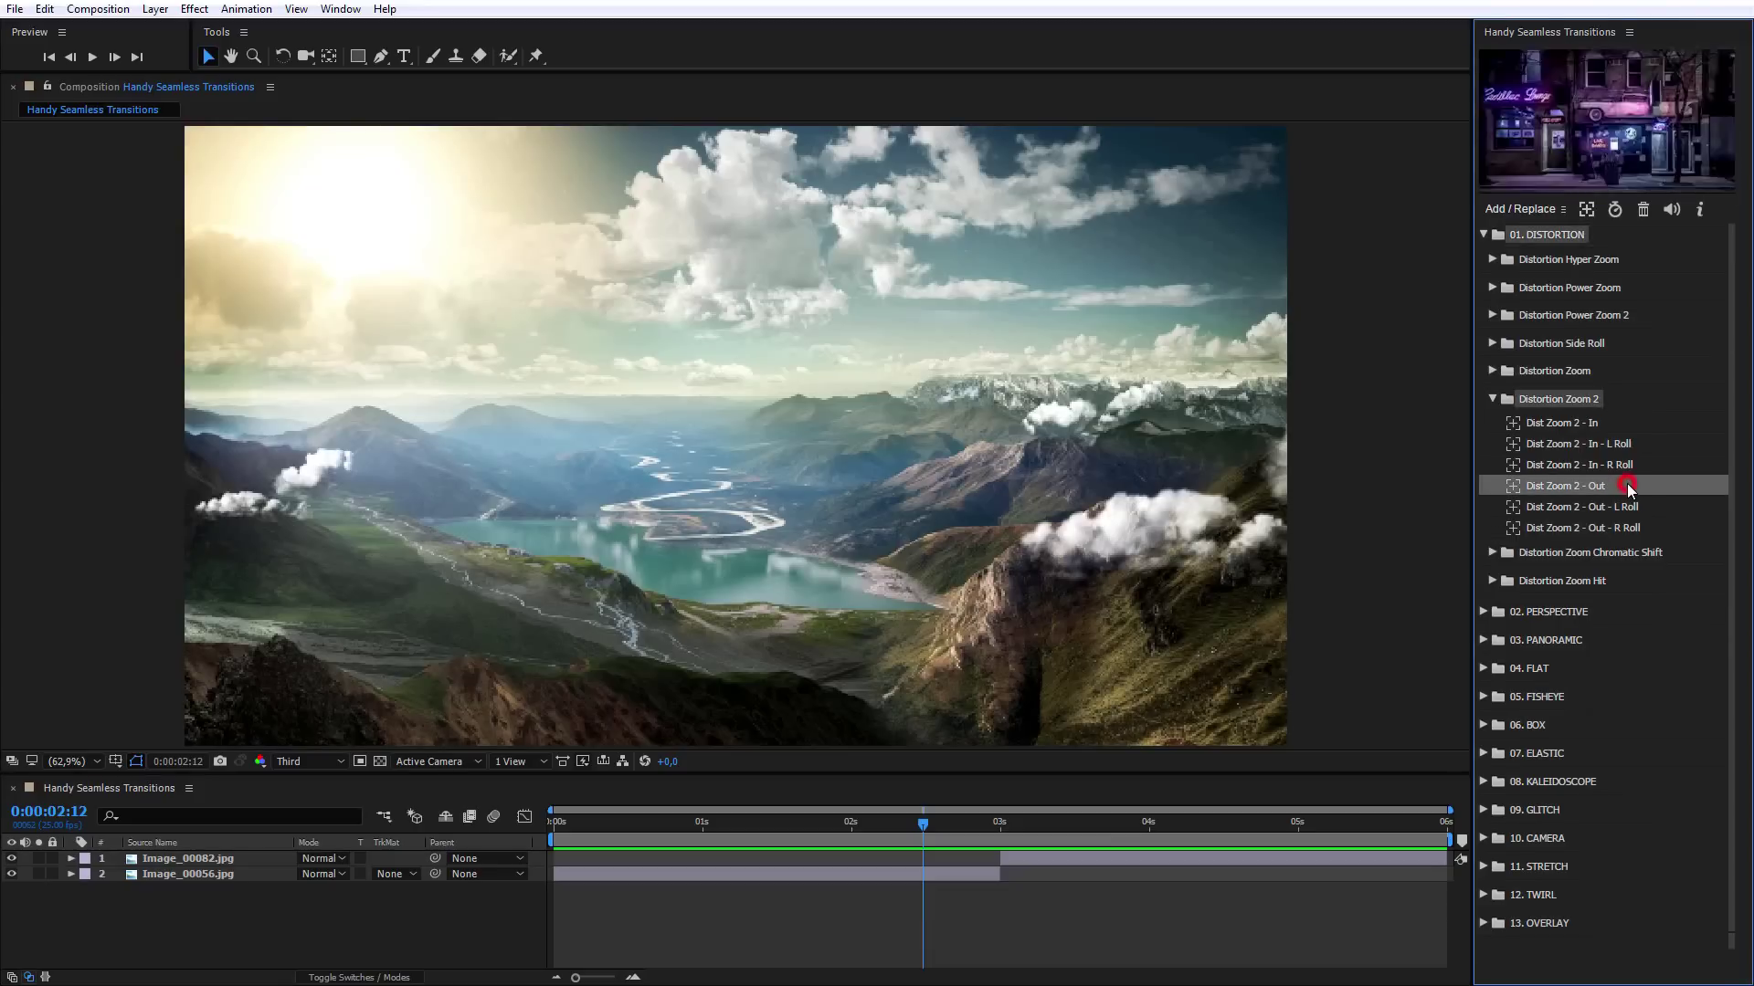
Step: Delete the misplaced Dist Zoom 2 - Out layer, re-add it at Image_00082.jpg, and scrub to preview
{"action": "left_click", "coordinate": [1518, 210]}
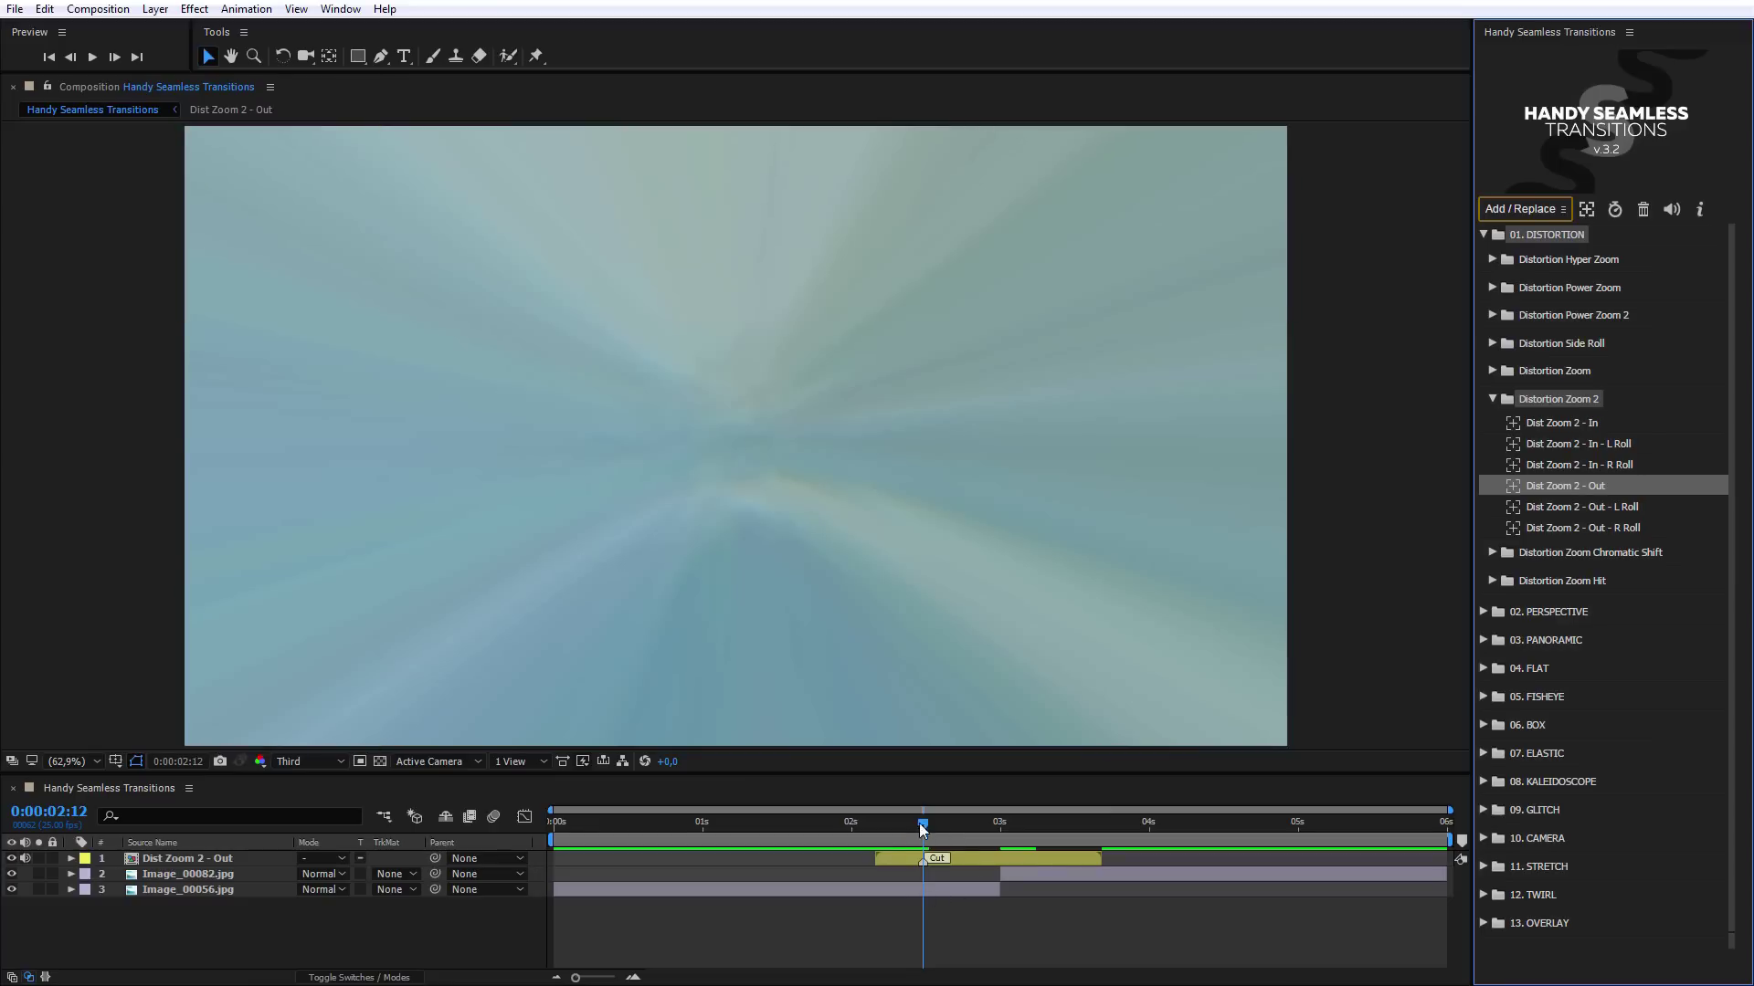
{"action": "left_click", "coordinate": [945, 859]}
{"action": "key", "text": "Delete"}
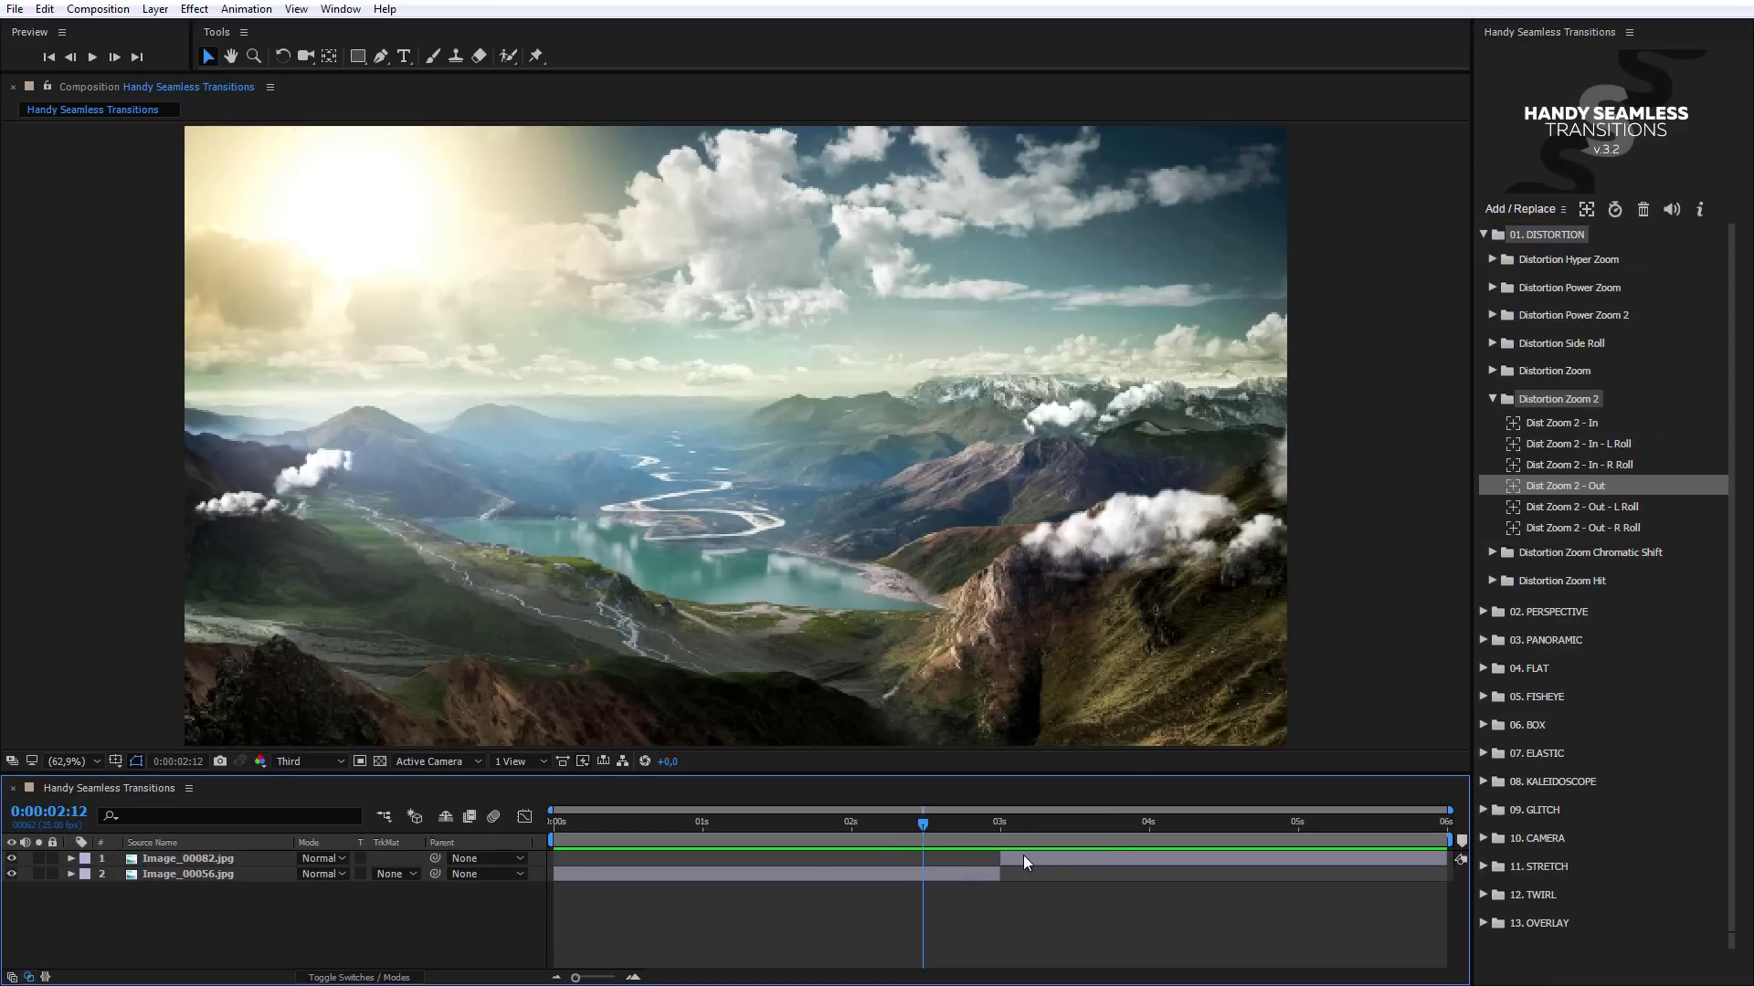
{"action": "left_click", "coordinate": [1025, 857]}
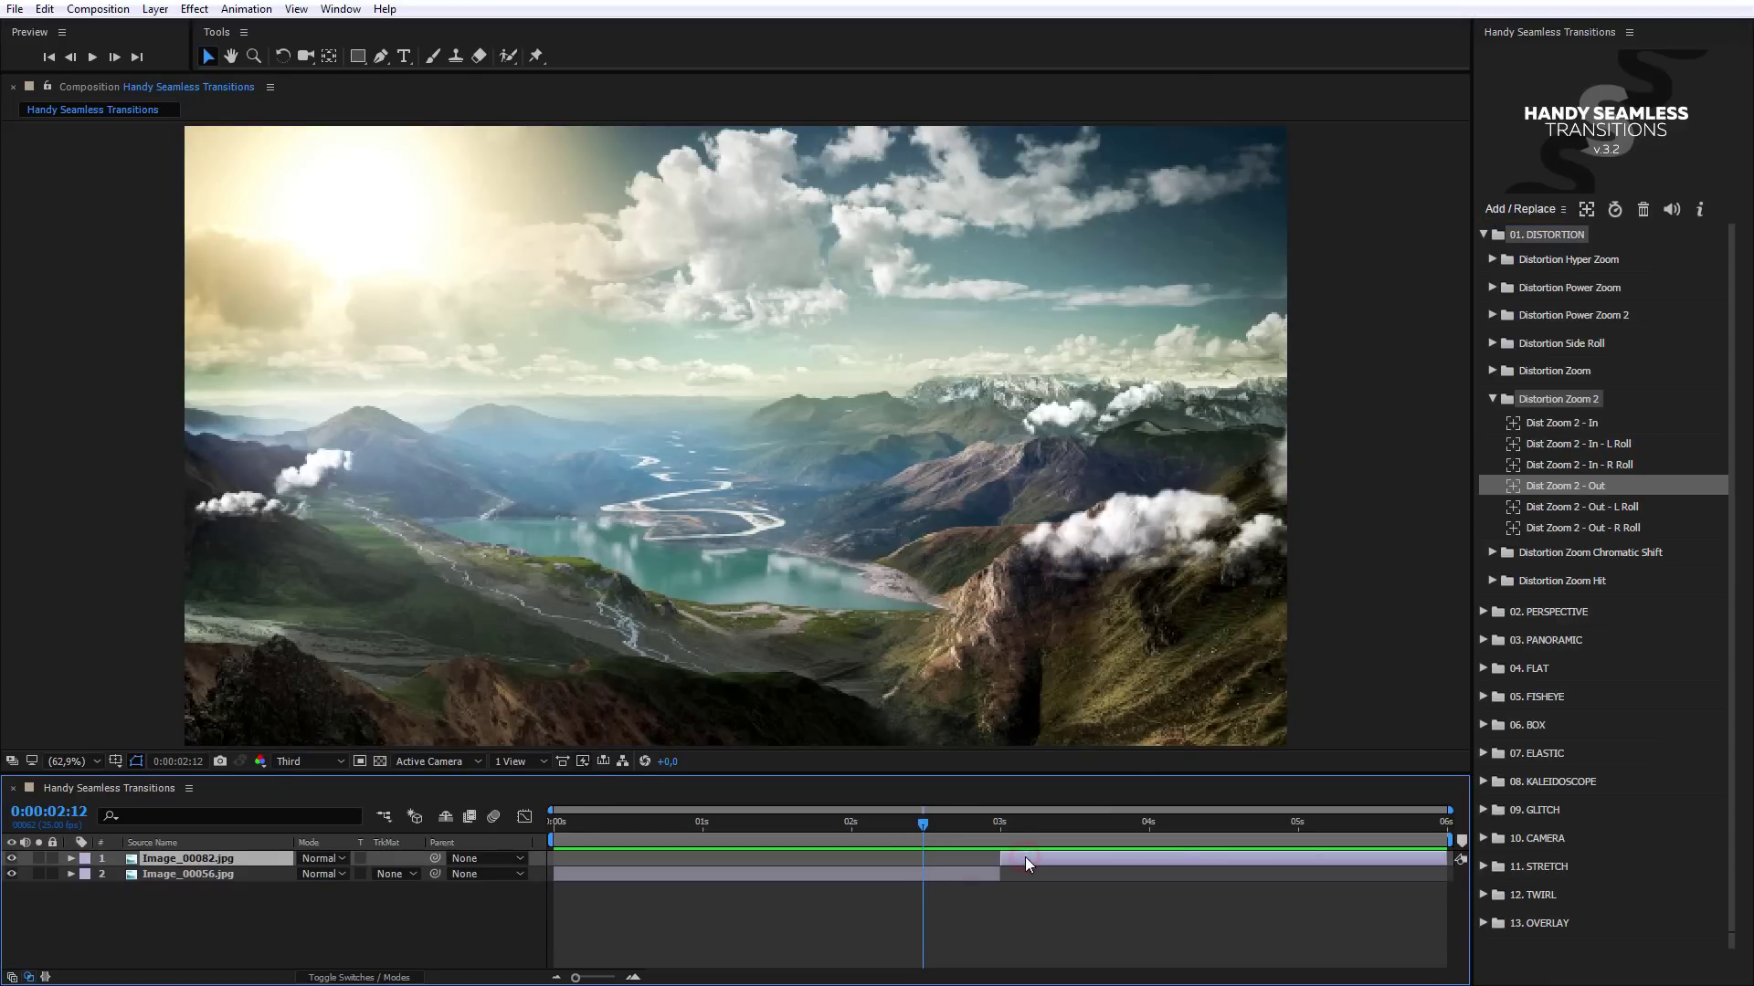
{"action": "left_click", "coordinate": [1533, 215]}
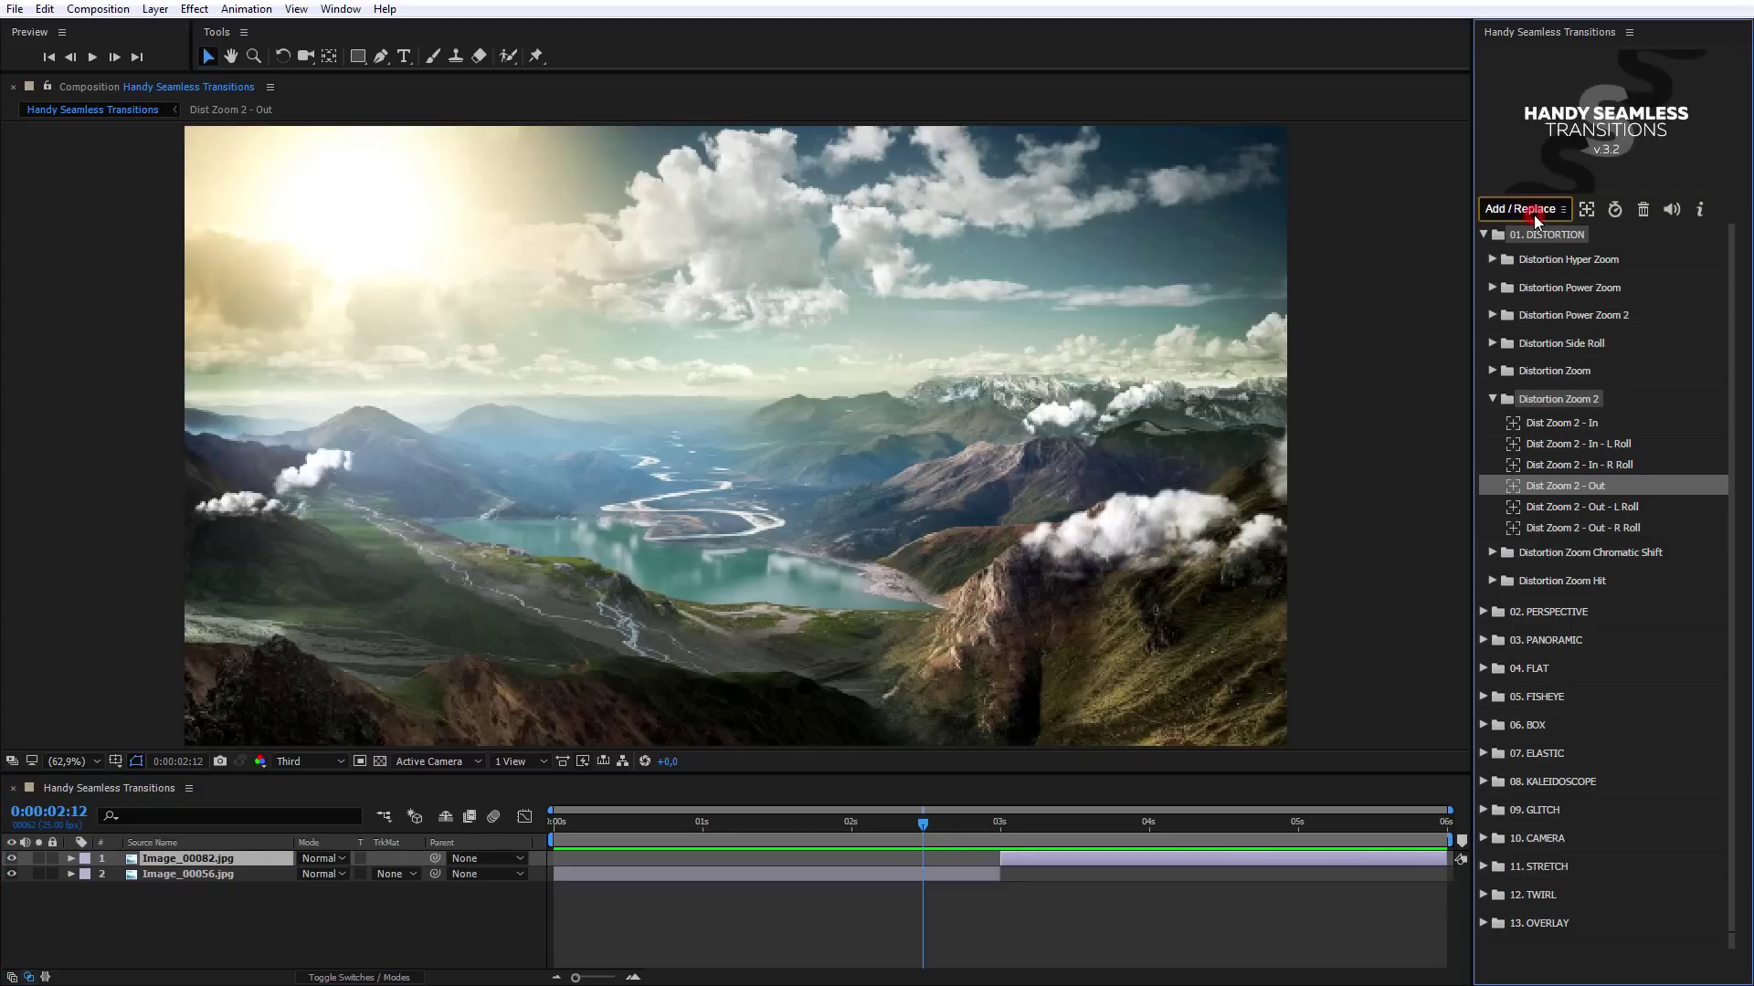
{"action": "left_click_drag", "start_coordinate": [924, 820], "coordinate": [941, 862]}
Step: Replace the Dist Zoom 2 - Out layer with Persp Edge - Horiz - Left Btm from Perspective Edge
{"action": "left_click", "coordinate": [977, 861]}
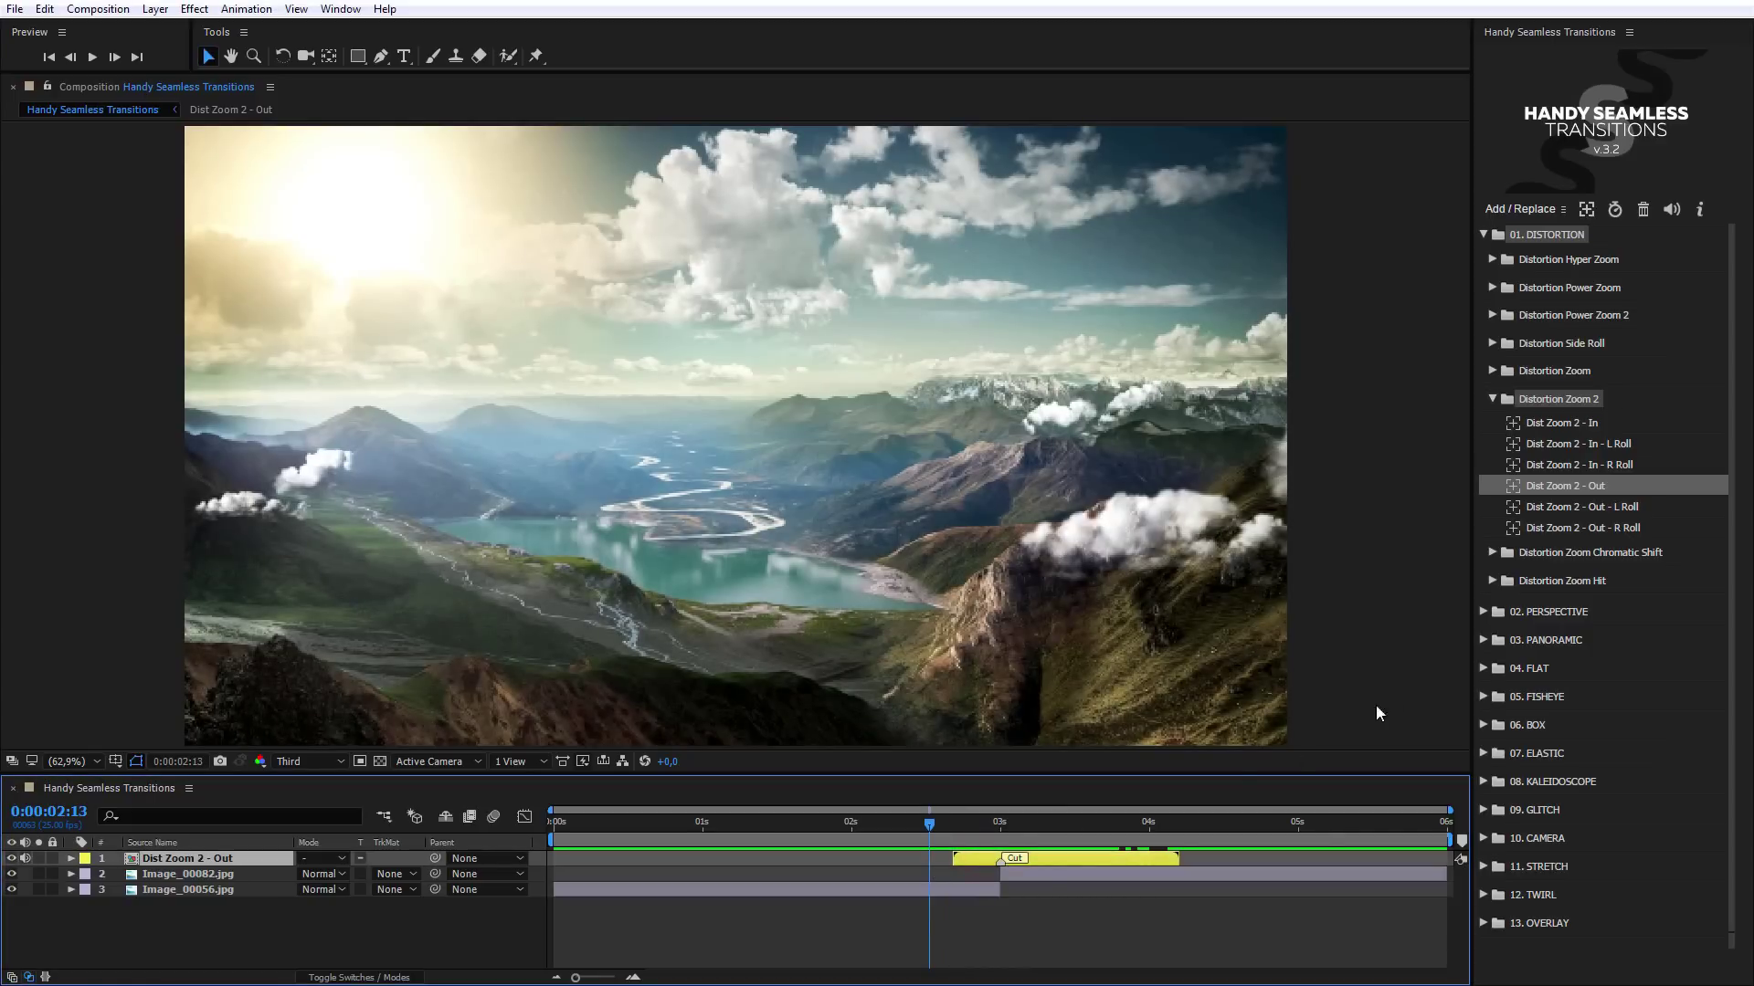
{"action": "left_click", "coordinate": [1485, 612]}
{"action": "left_click", "coordinate": [1493, 692]}
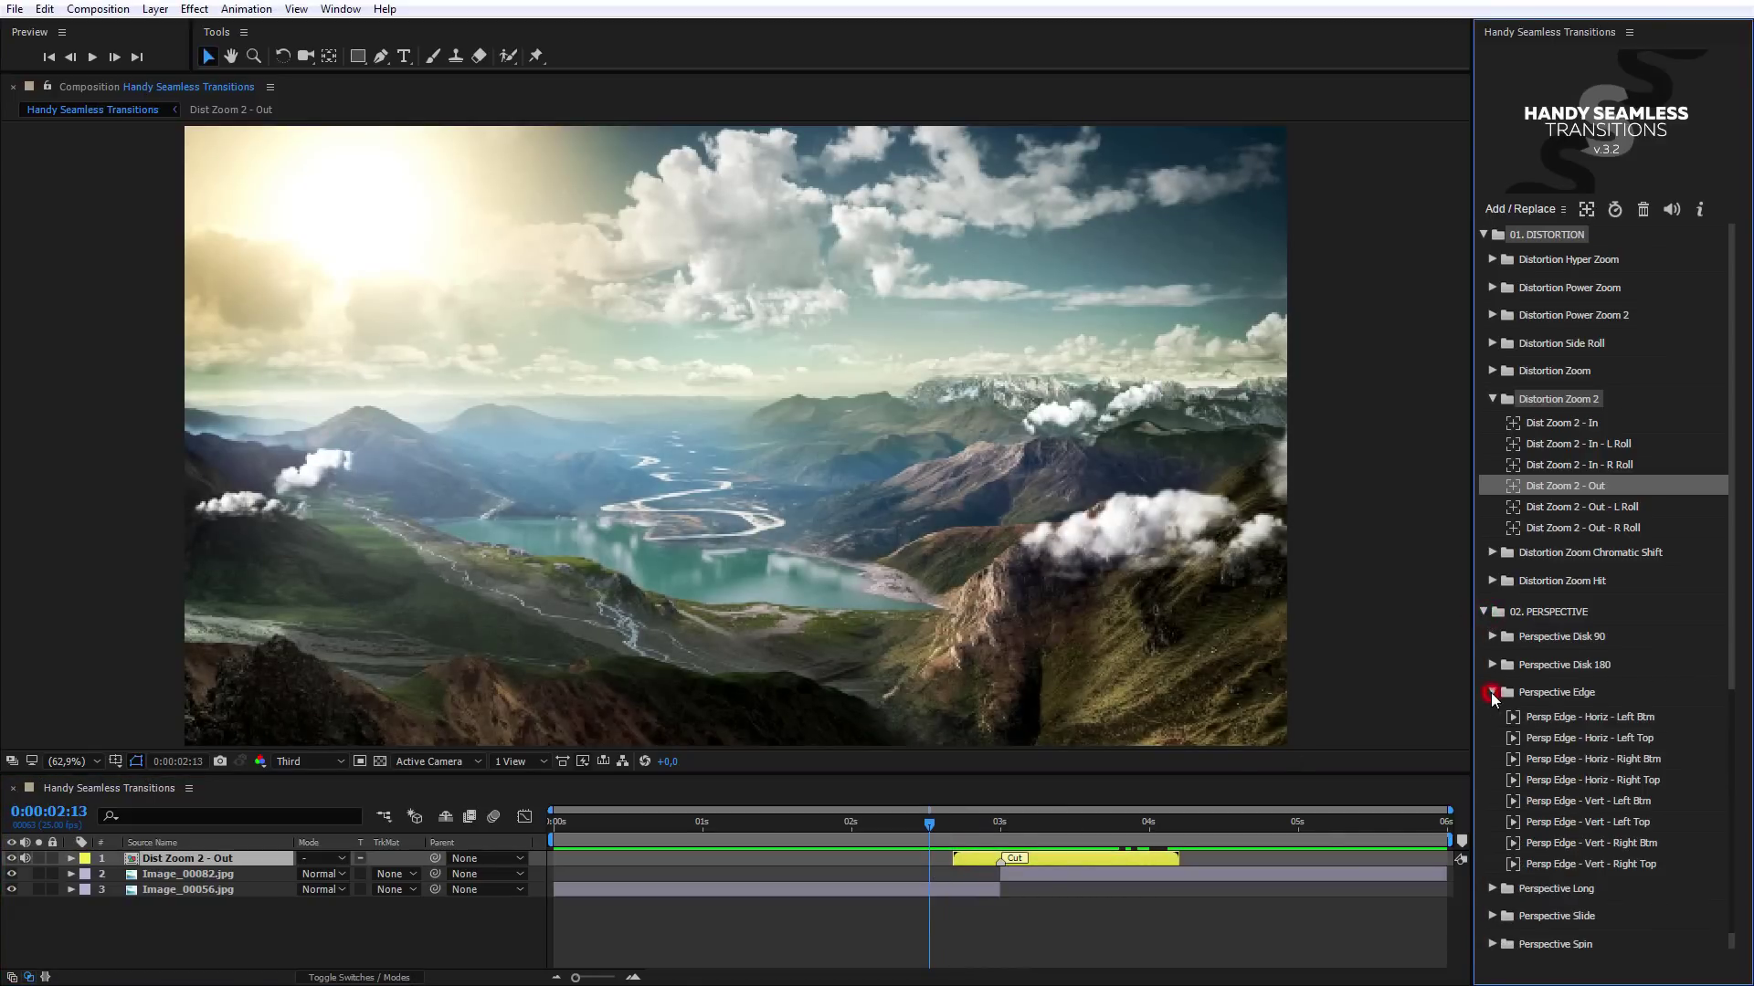
{"action": "left_click", "coordinate": [1558, 719]}
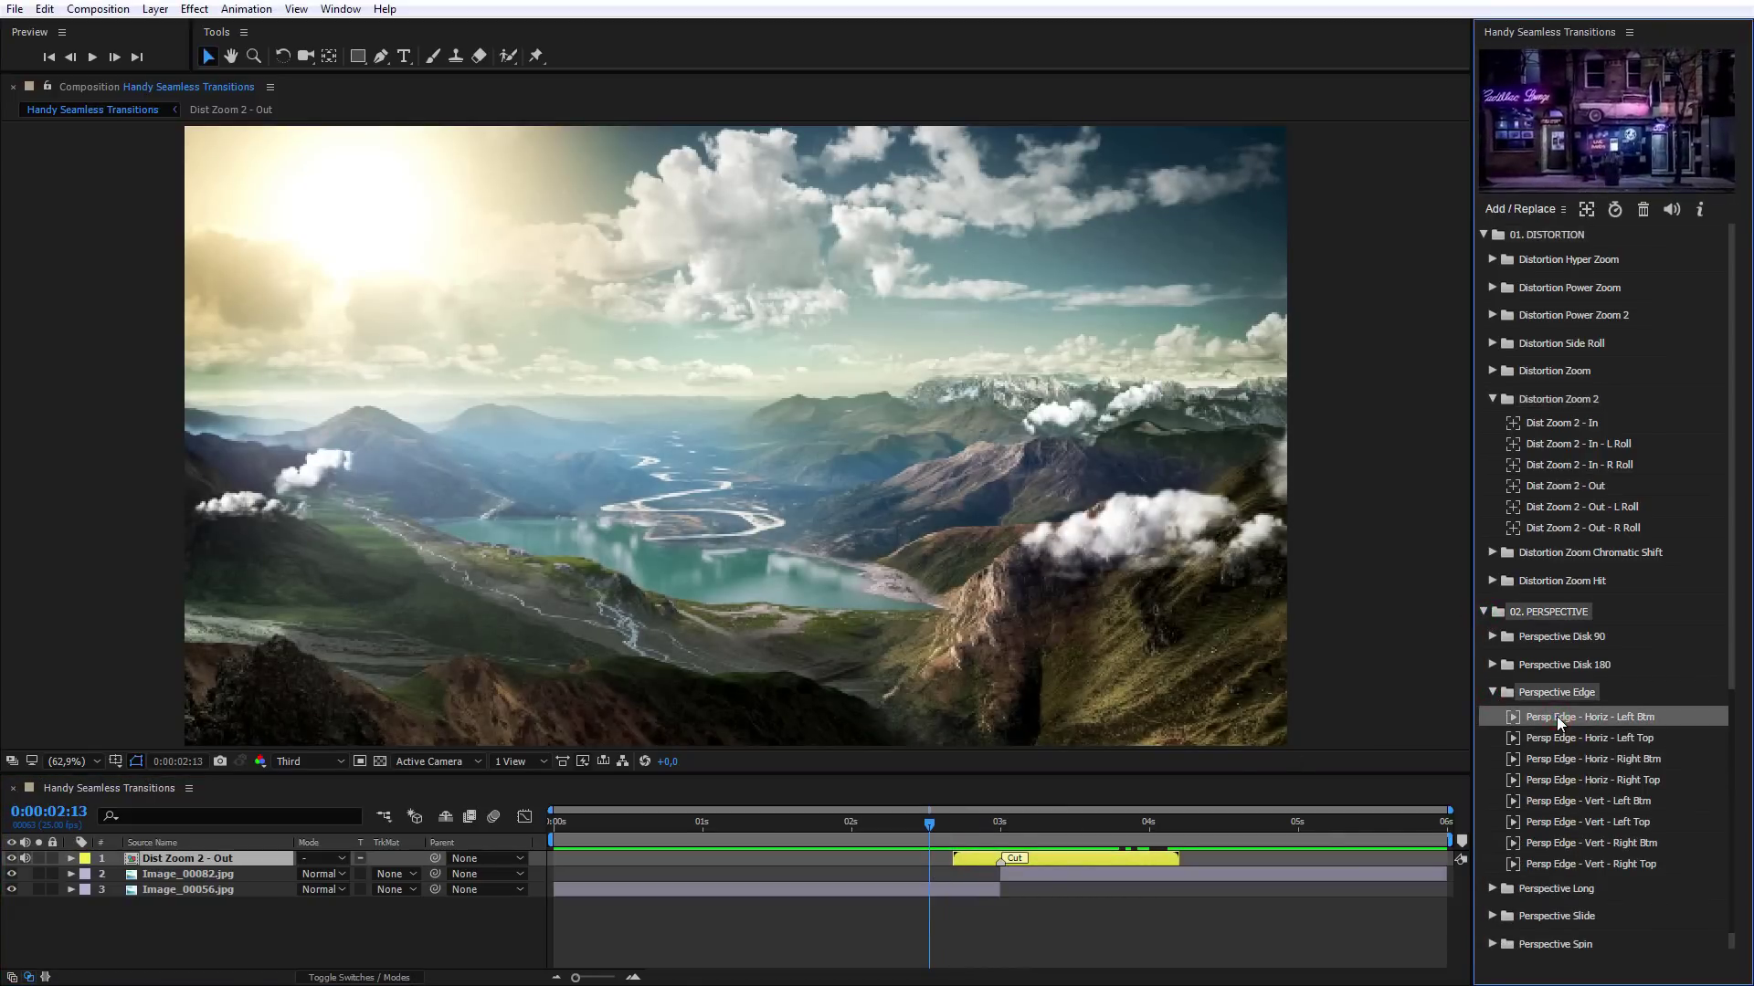
{"action": "left_click", "coordinate": [1524, 210]}
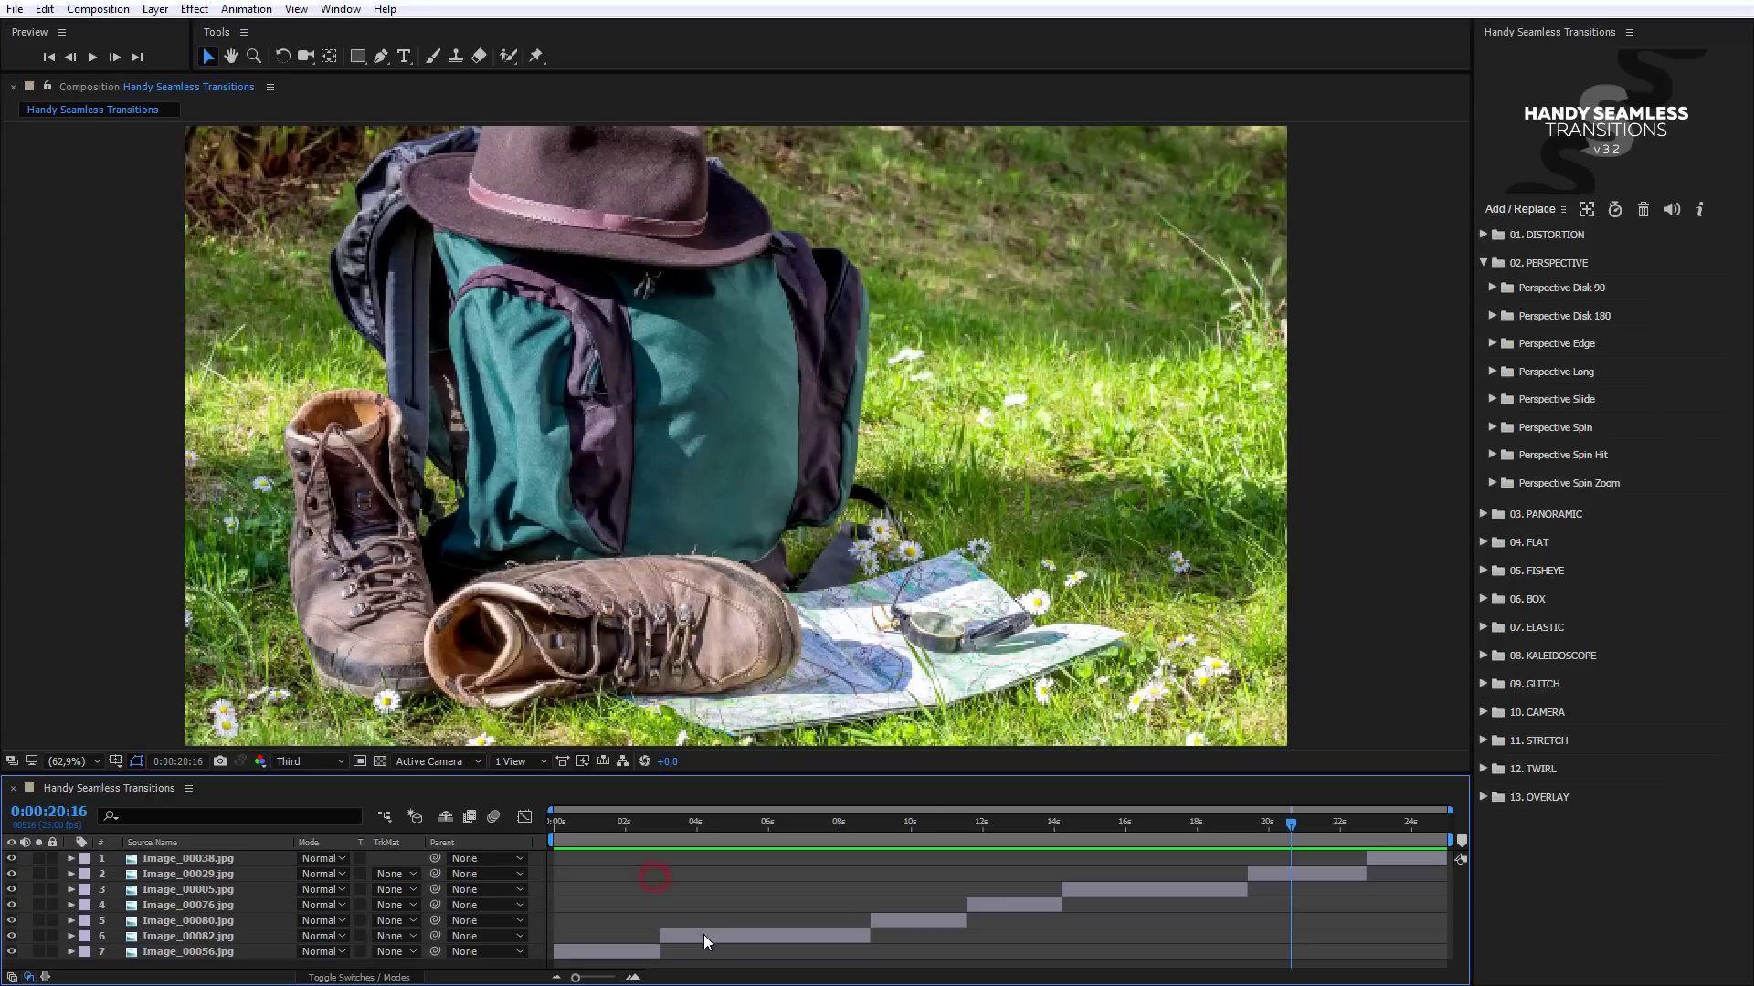
Step: Apply the whole 02. PERSPECTIVE category as transitions across image layers 1 through 6
{"action": "left_click", "coordinate": [702, 934]}
{"action": "left_click", "coordinate": [201, 859], "text": "shift"}
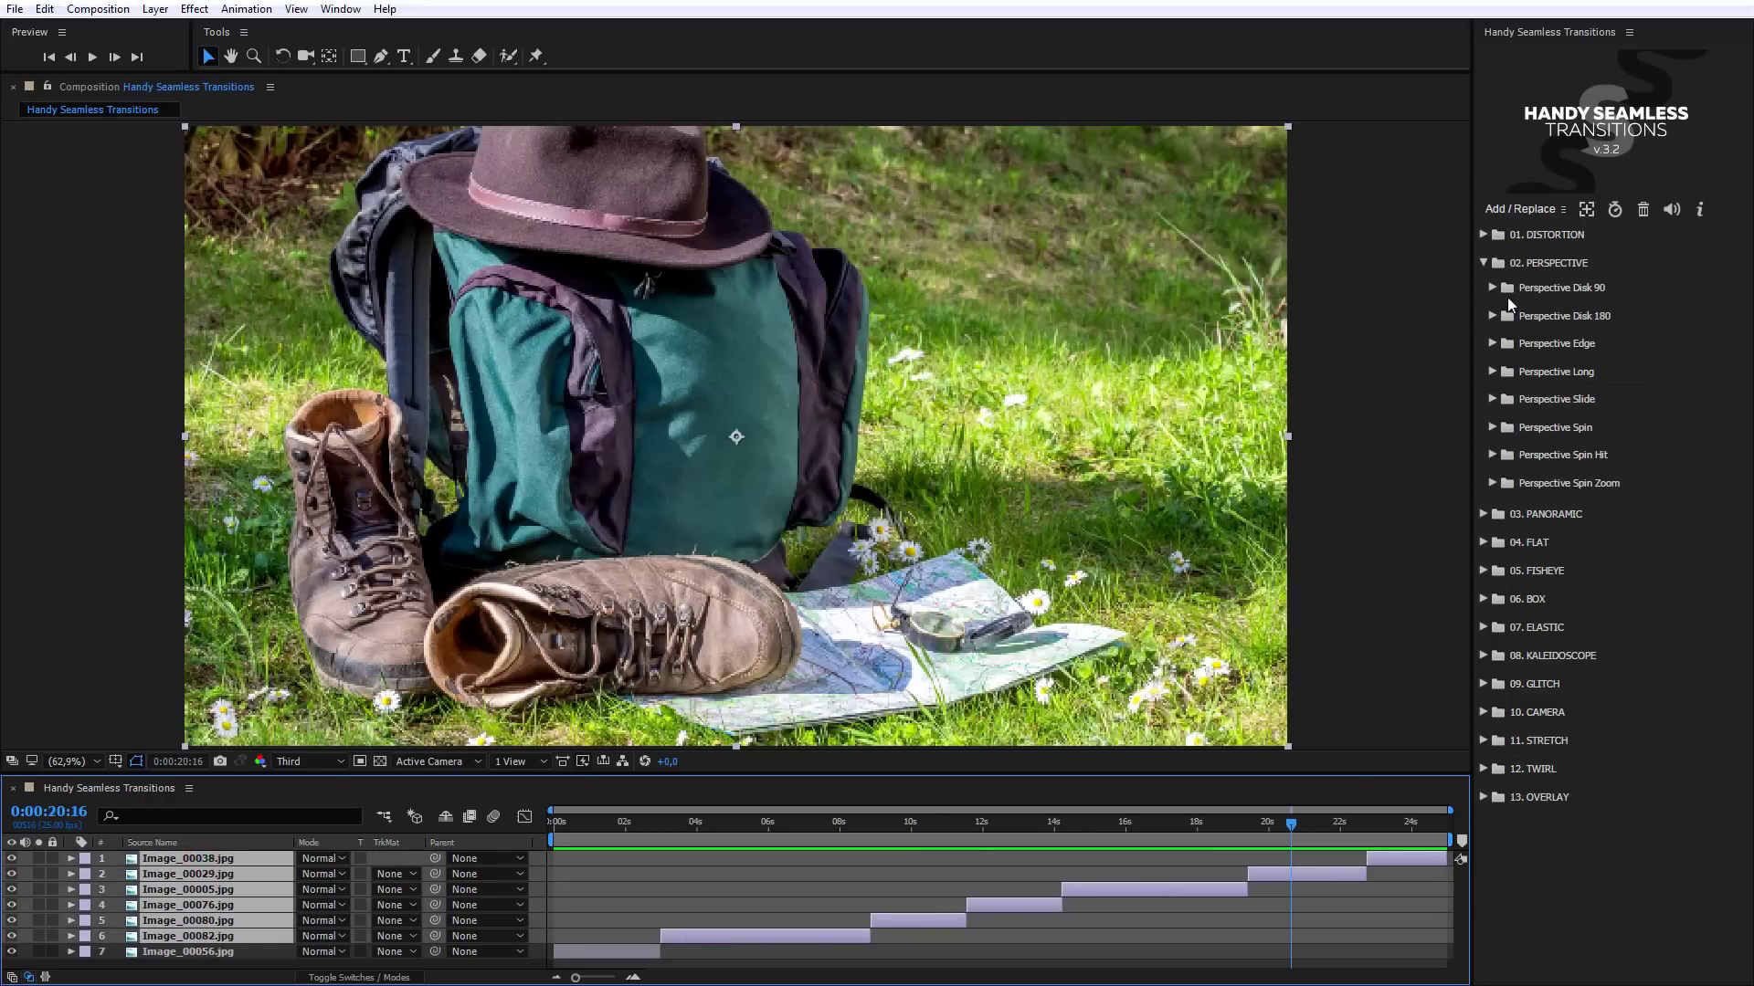
{"action": "left_click", "coordinate": [1559, 265]}
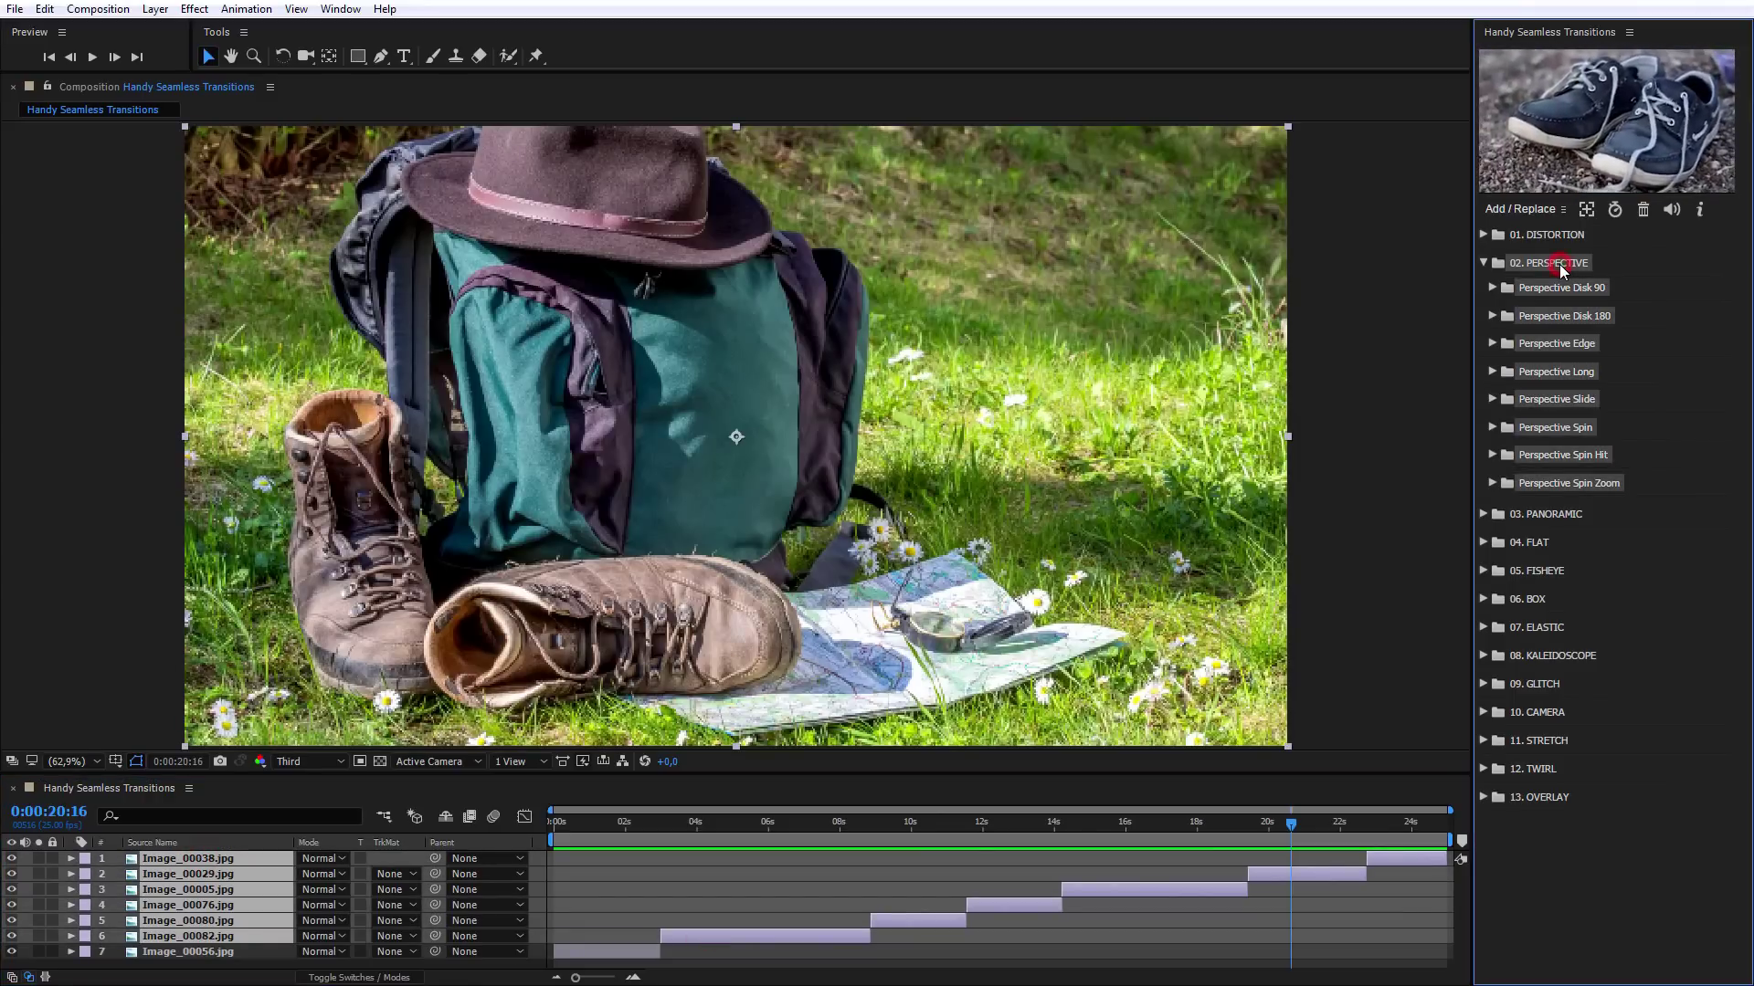
{"action": "left_click", "coordinate": [1521, 211]}
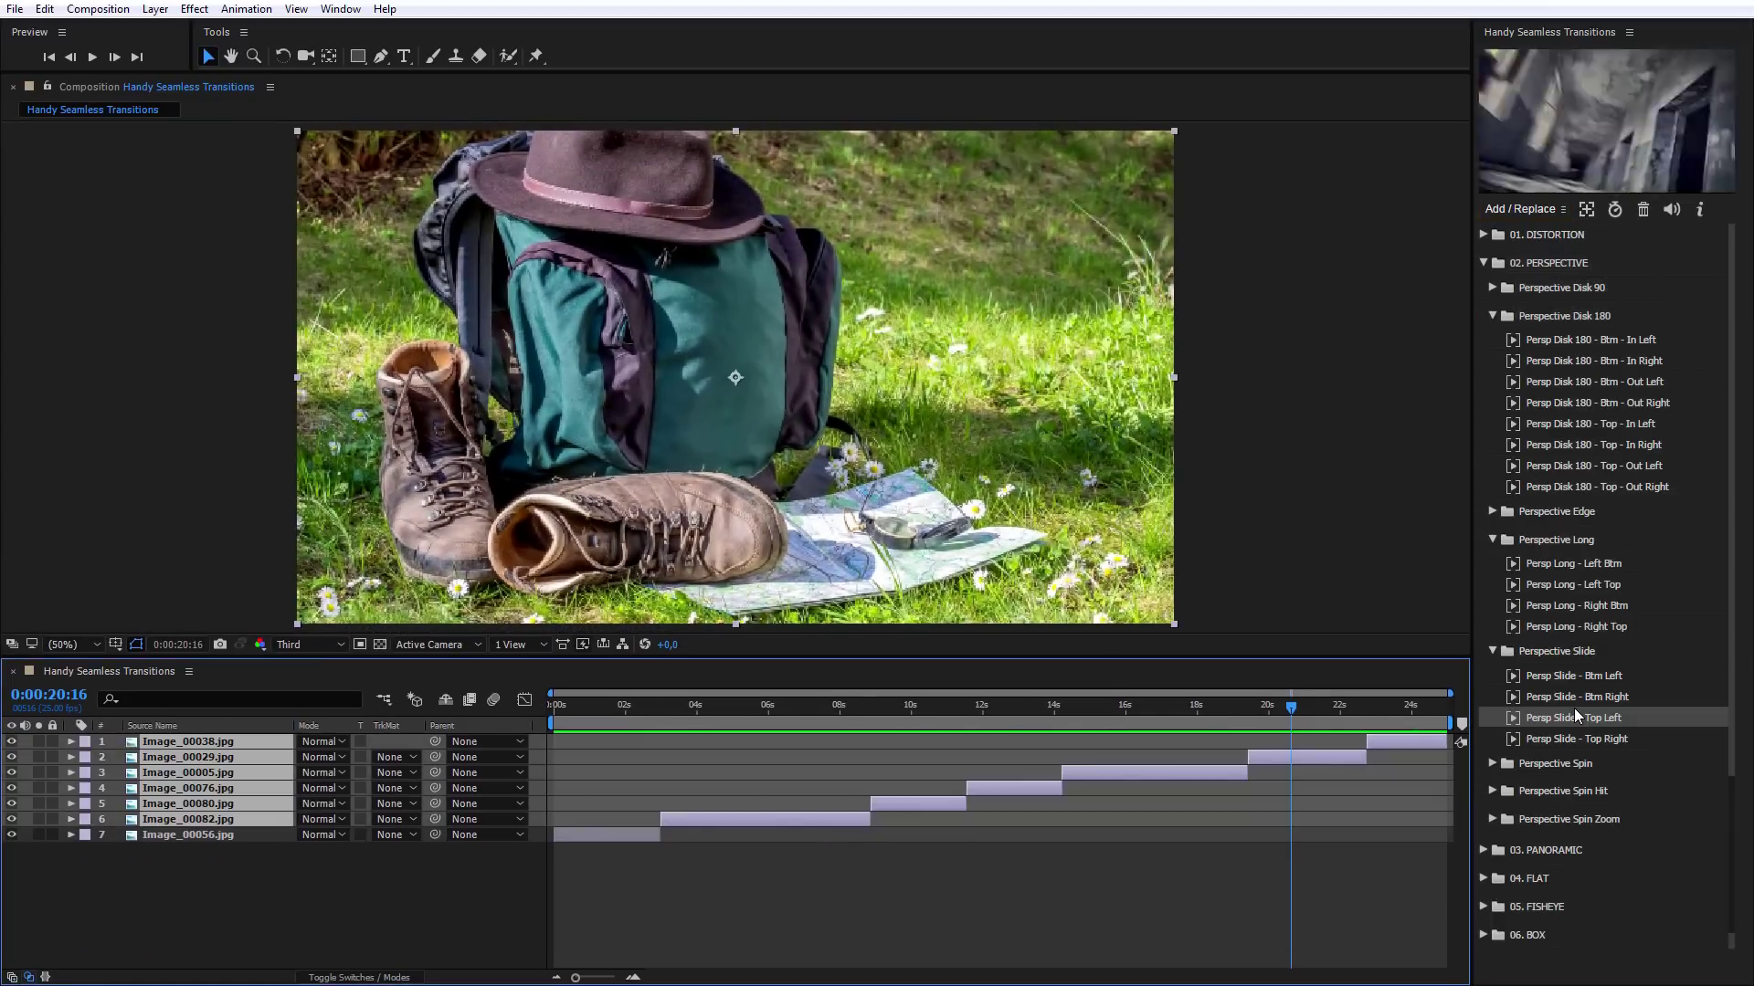
Step: Ctrl-select a custom set of Persp Slide, Persp Long and Persp Disk 180 presets
{"action": "left_click", "coordinate": [1562, 697], "text": "ctrl"}
{"action": "left_click", "coordinate": [1562, 718], "text": "ctrl"}
{"action": "left_click", "coordinate": [1576, 606], "text": "ctrl"}
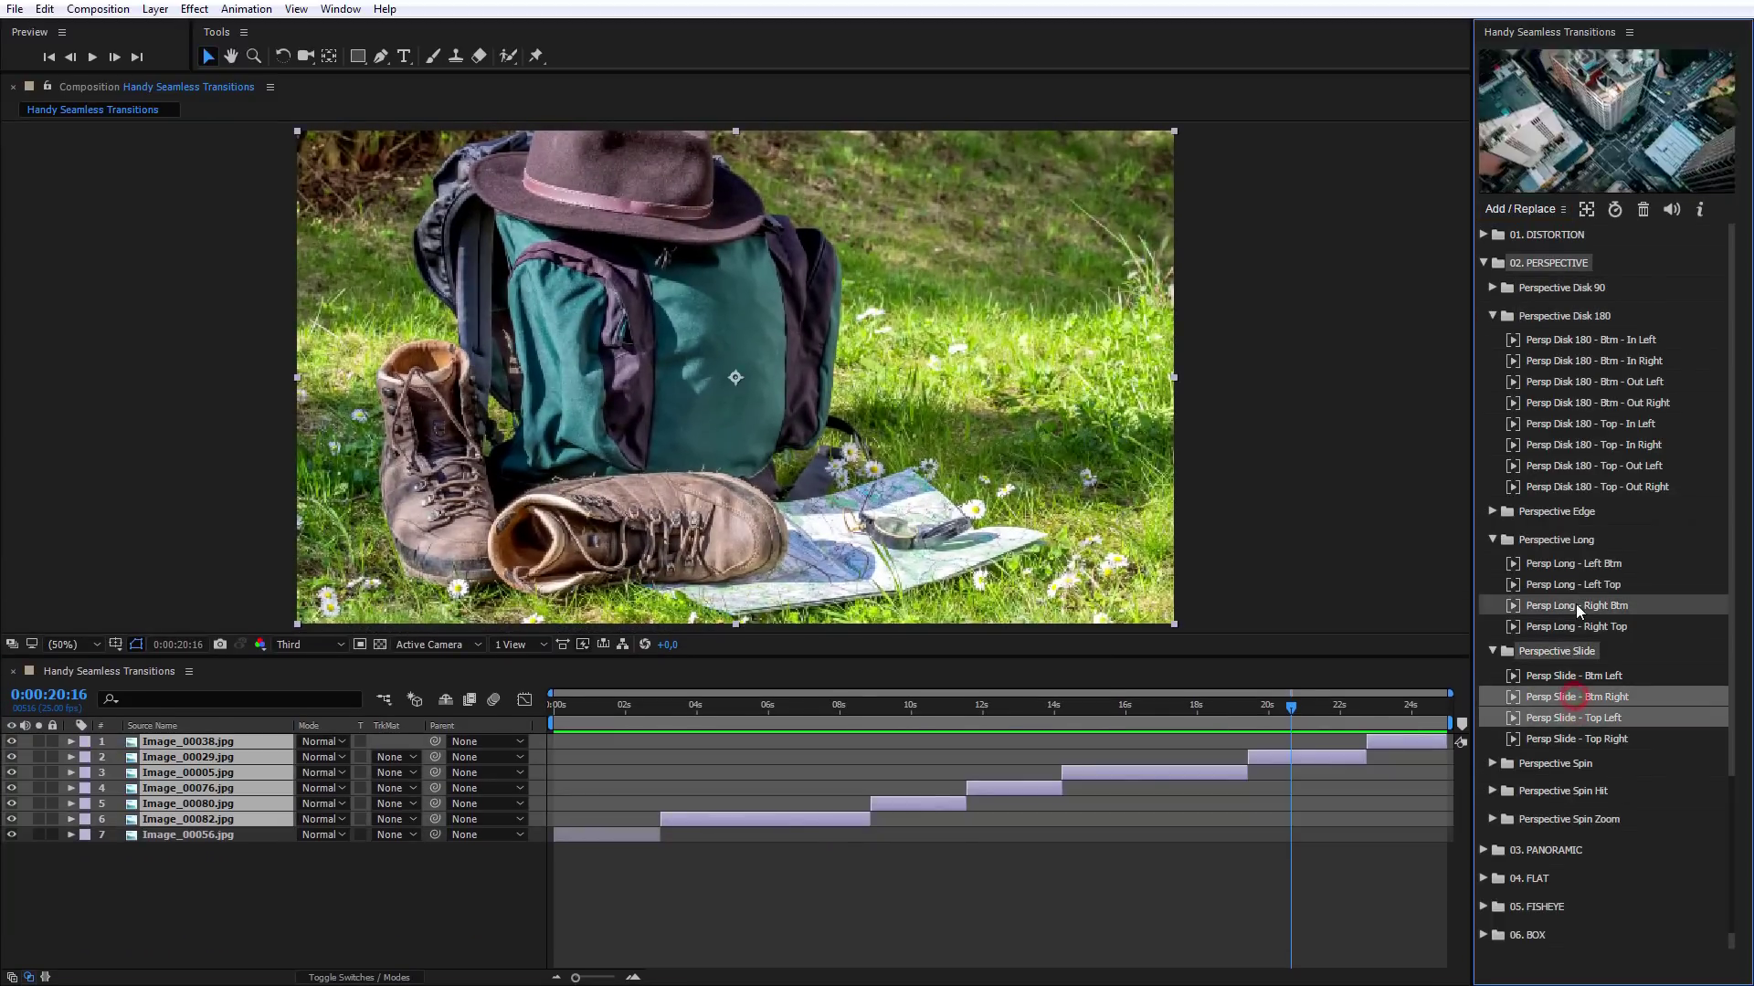
{"action": "left_click", "coordinate": [1591, 585], "text": "ctrl"}
{"action": "left_click", "coordinate": [1588, 563], "text": "ctrl"}
{"action": "left_click", "coordinate": [1588, 486], "text": "ctrl"}
{"action": "left_click", "coordinate": [1588, 424], "text": "ctrl"}
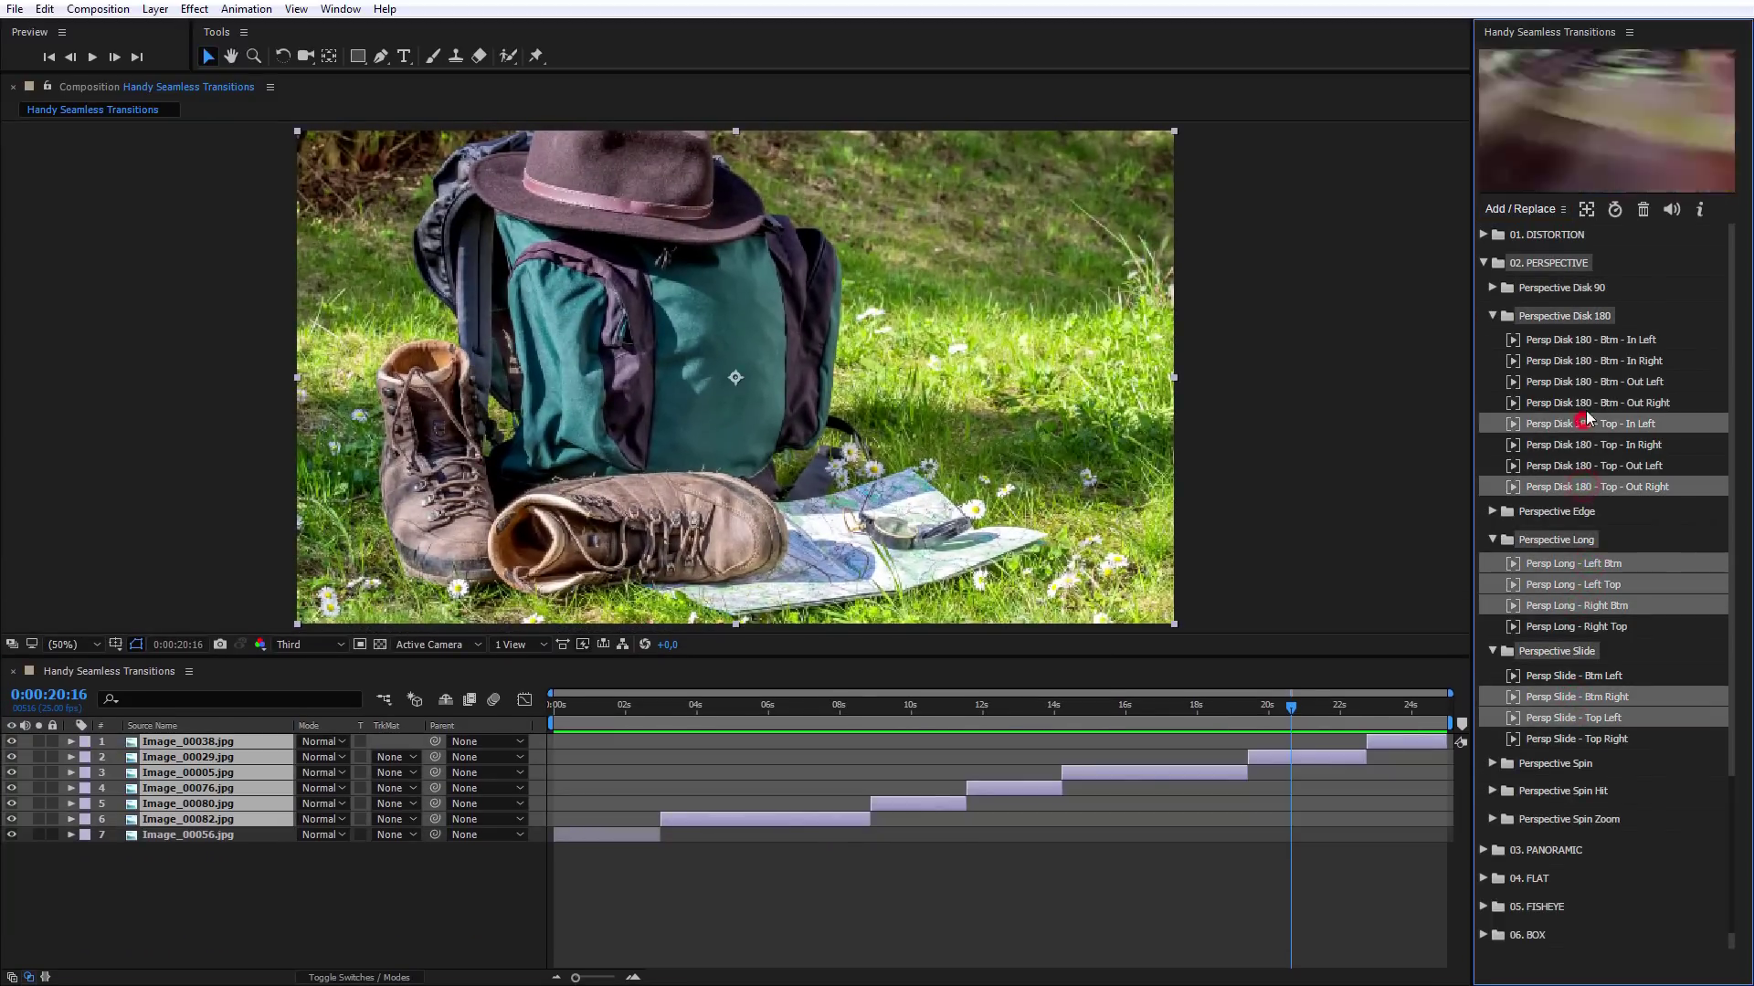
{"action": "left_click", "coordinate": [1590, 360], "text": "ctrl"}
{"action": "left_click", "coordinate": [1590, 382], "text": "ctrl"}
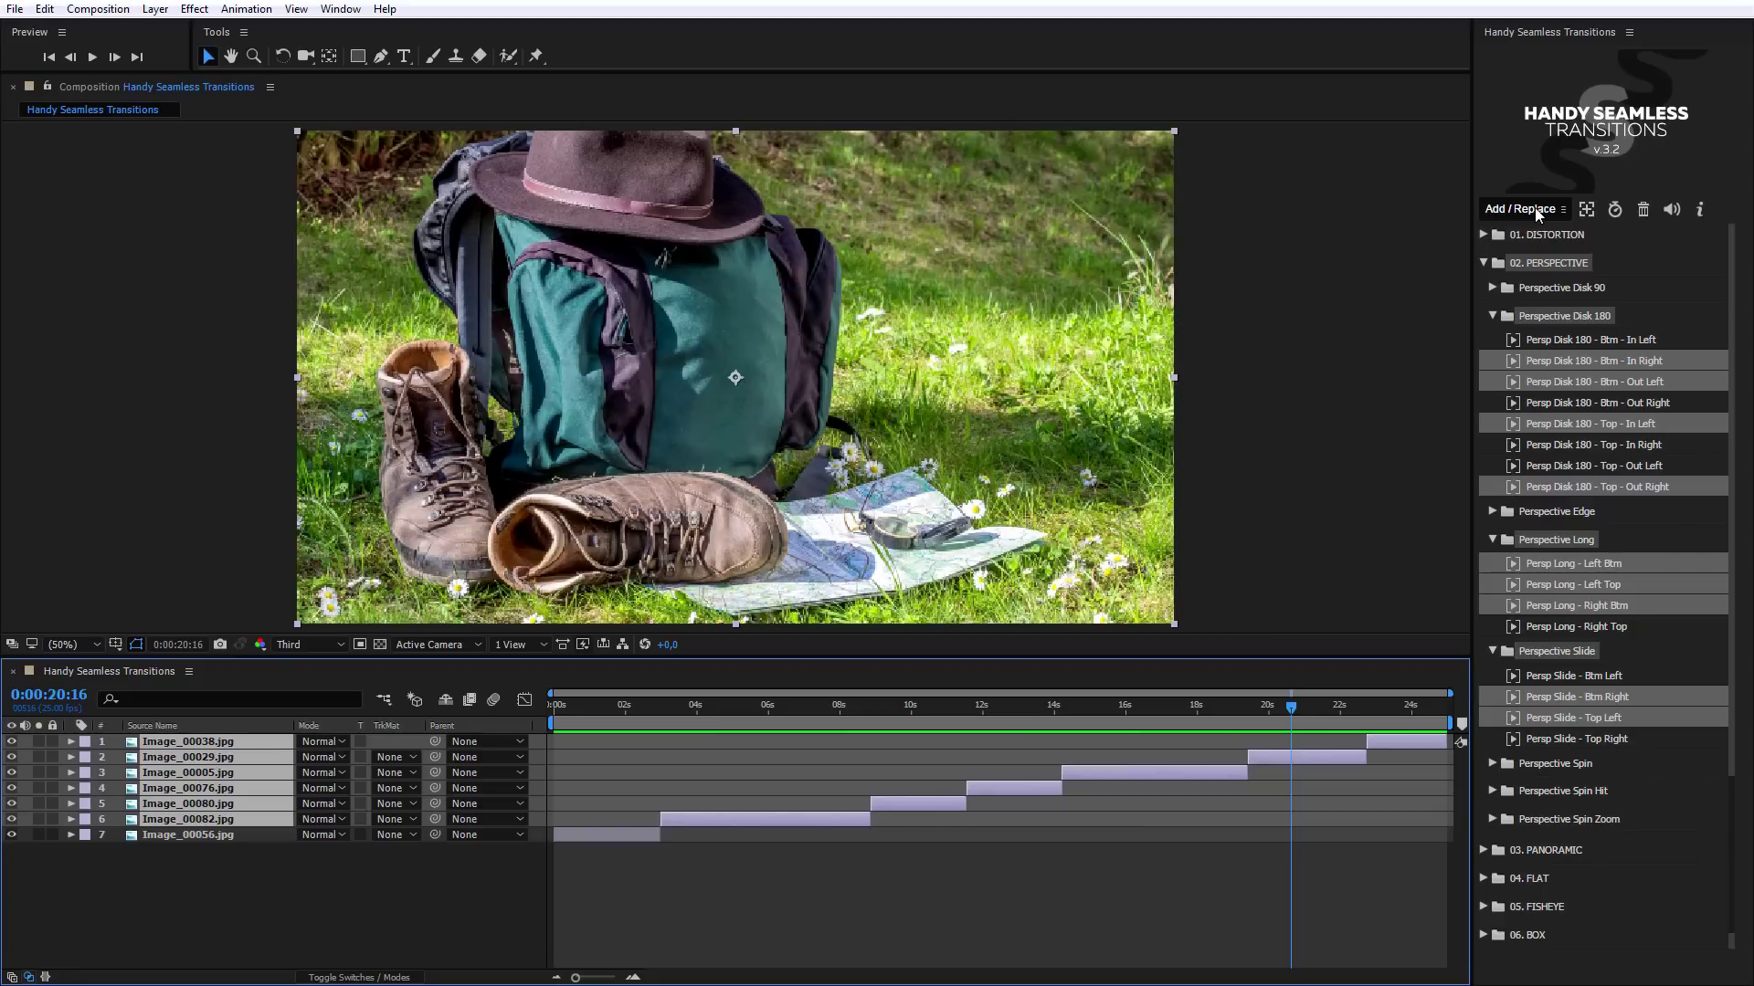
Step: Insert the chosen transitions, undo them with Ctrl+Z, and set the Add / Replace order to Backwards
{"action": "left_click", "coordinate": [1564, 210]}
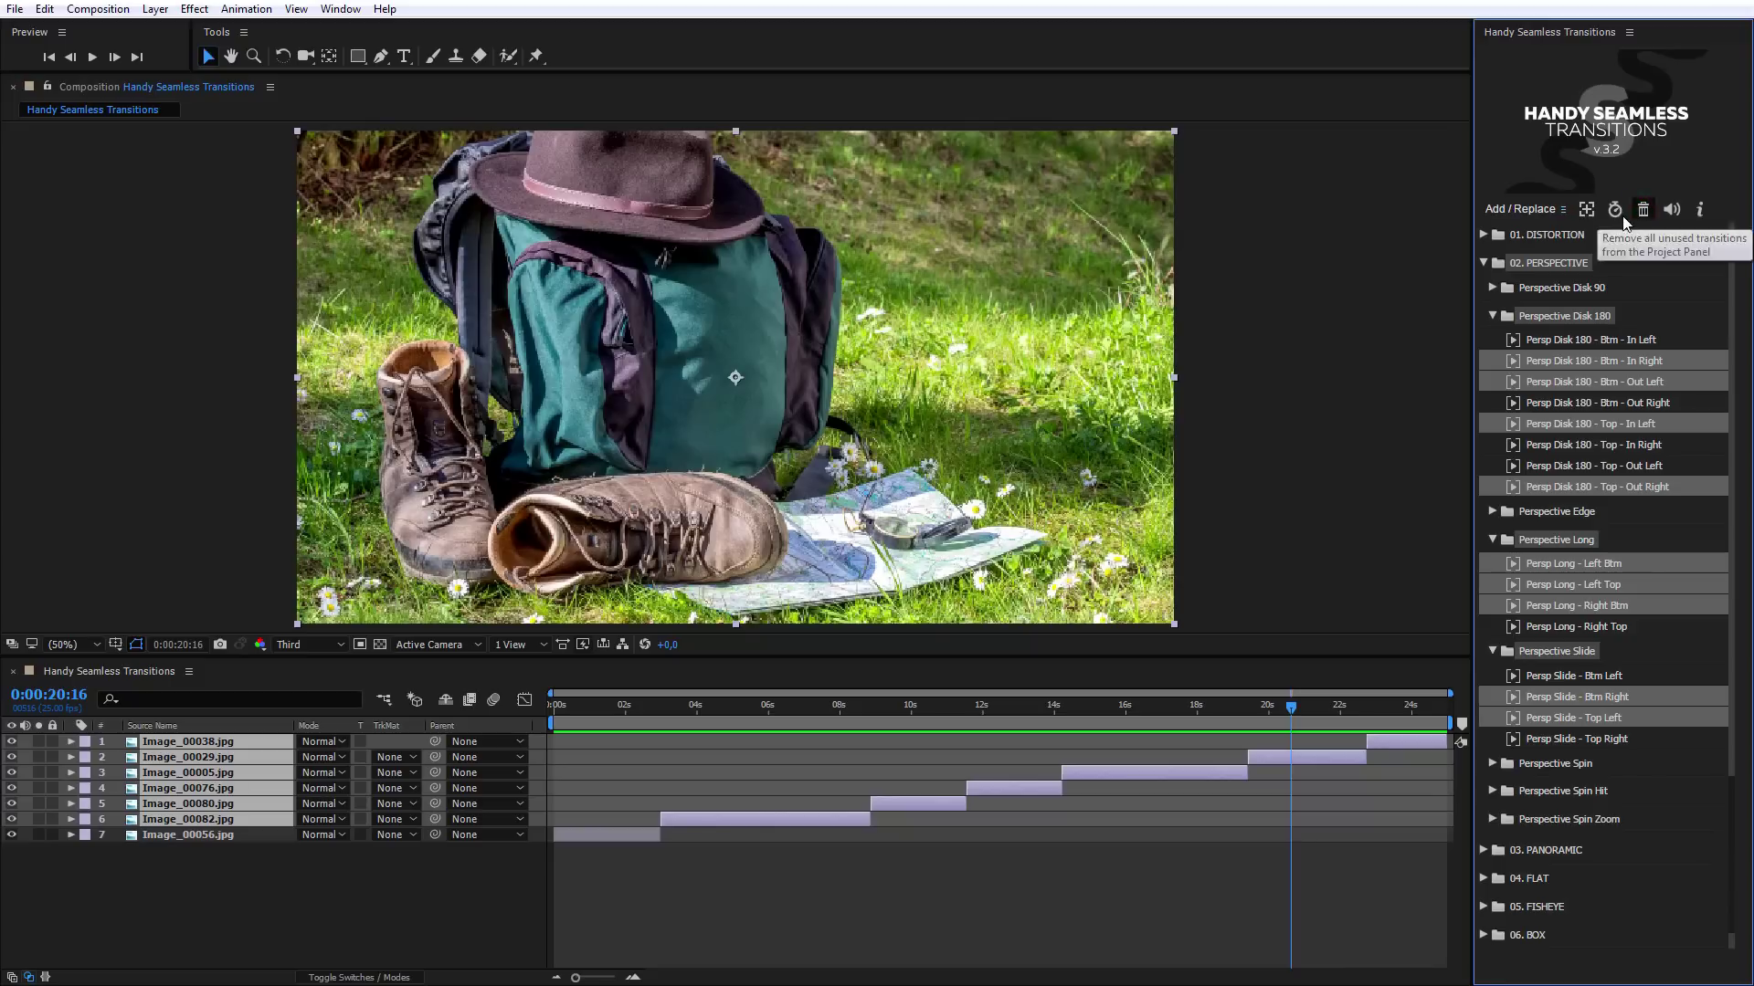
{"action": "left_click", "coordinate": [1528, 210]}
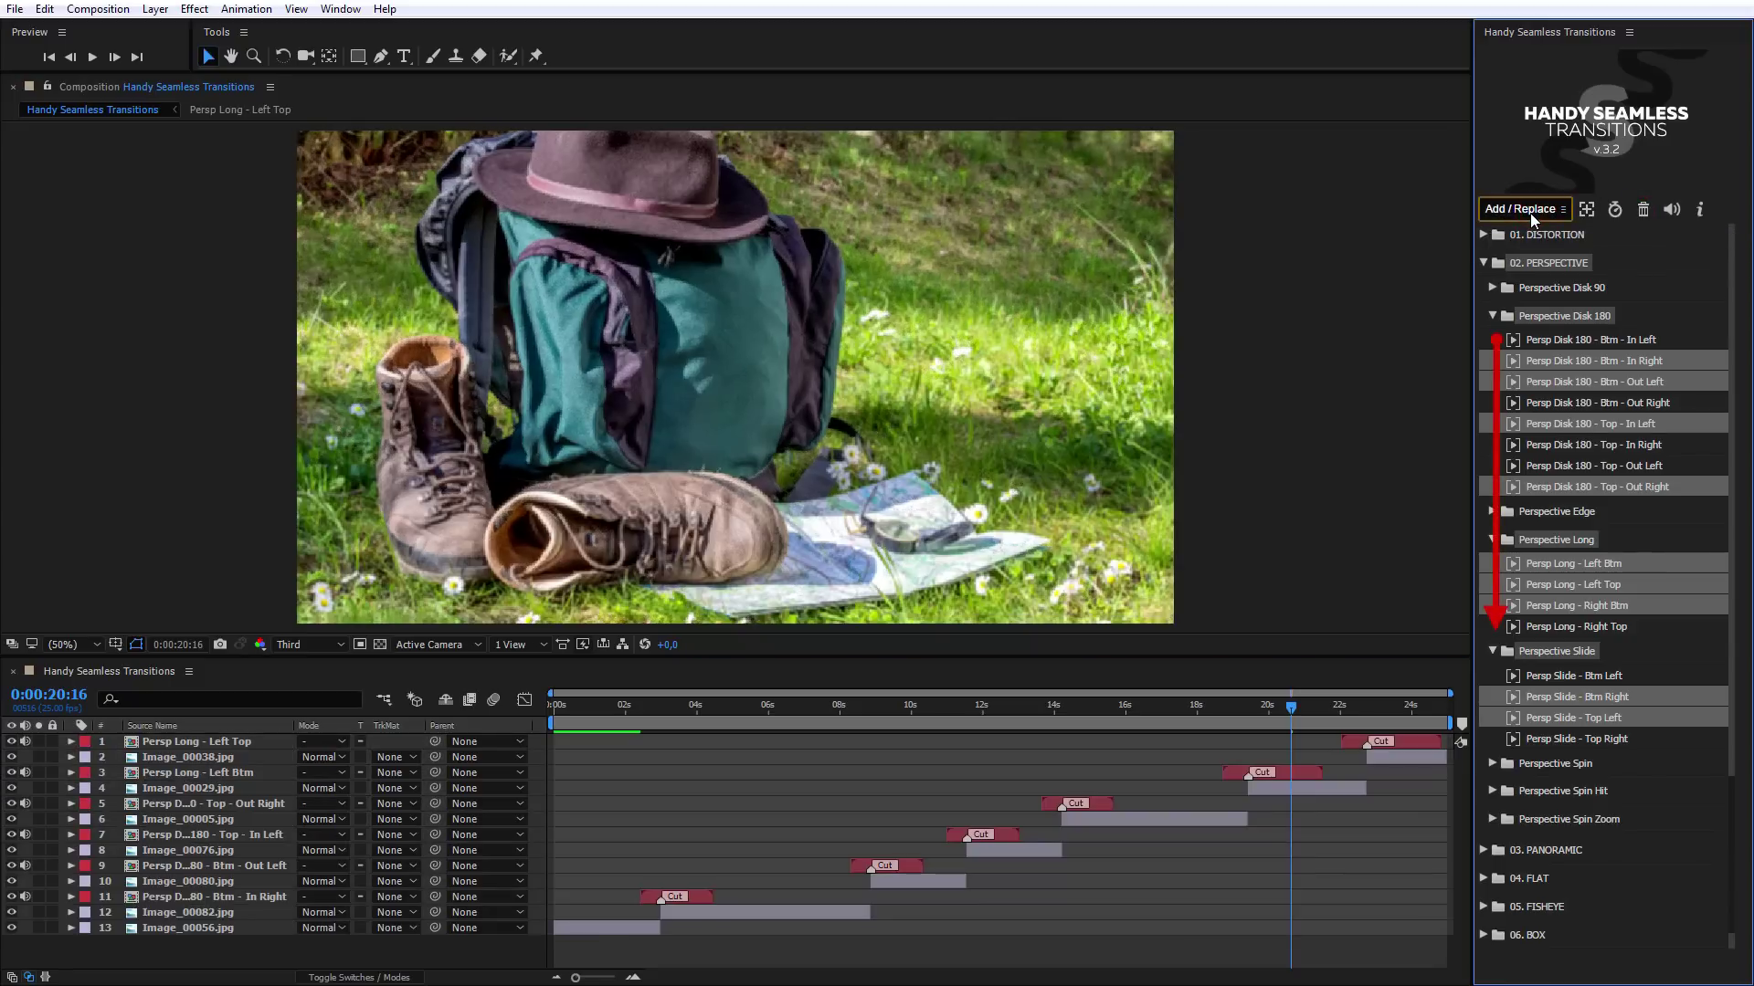
{"action": "key", "text": "ctrl+z"}
{"action": "left_click", "coordinate": [1562, 211]}
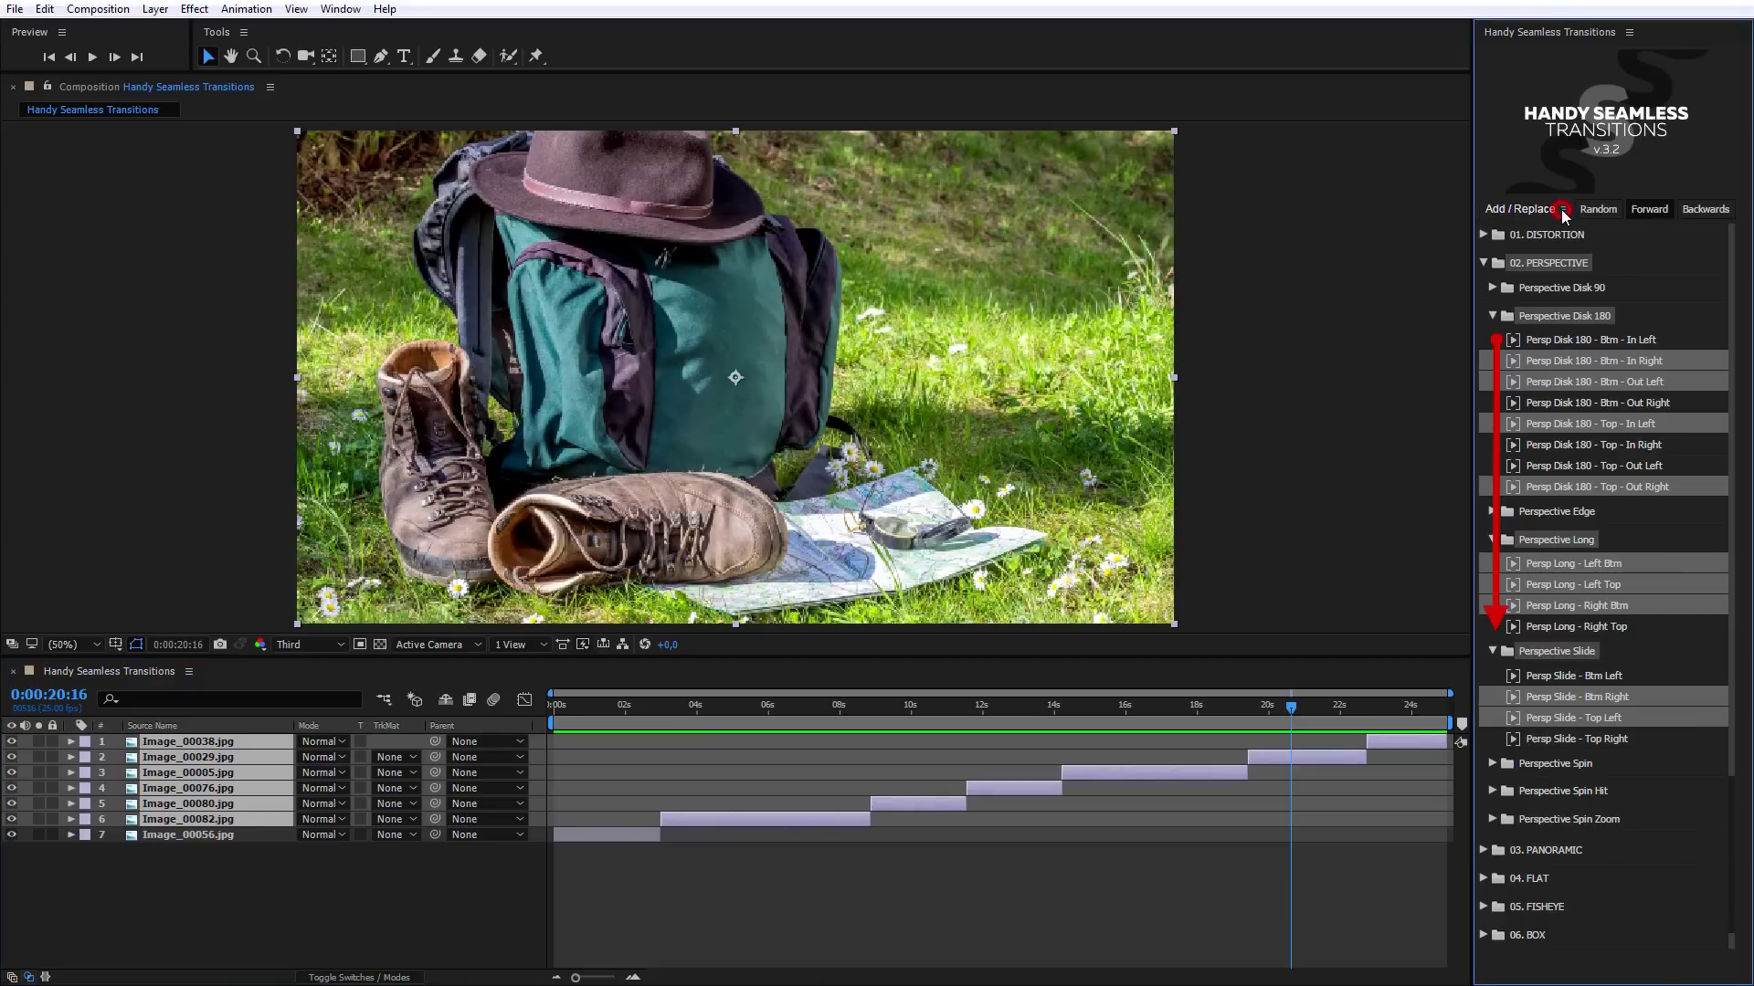
{"action": "left_click", "coordinate": [1704, 209]}
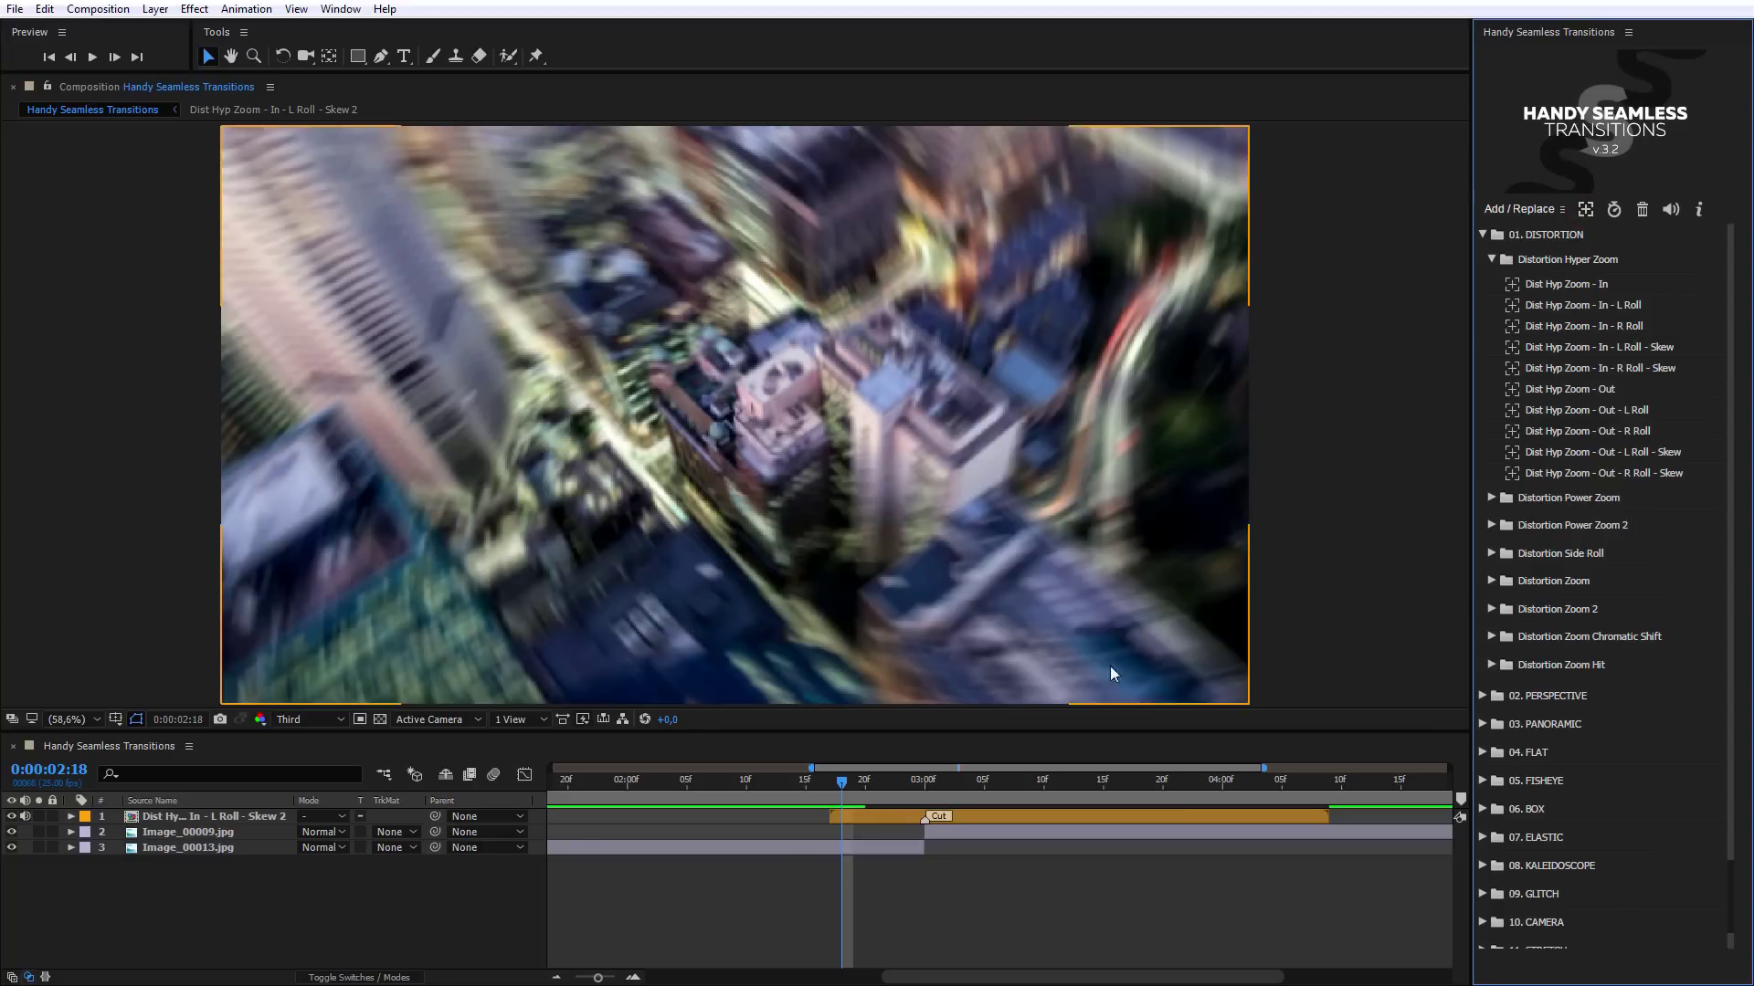
Step: Select the Dist Hyp Zoom - In - L Roll - Skew 2 layer between Image_00009 and Image_00013
{"action": "left_click", "coordinate": [852, 816]}
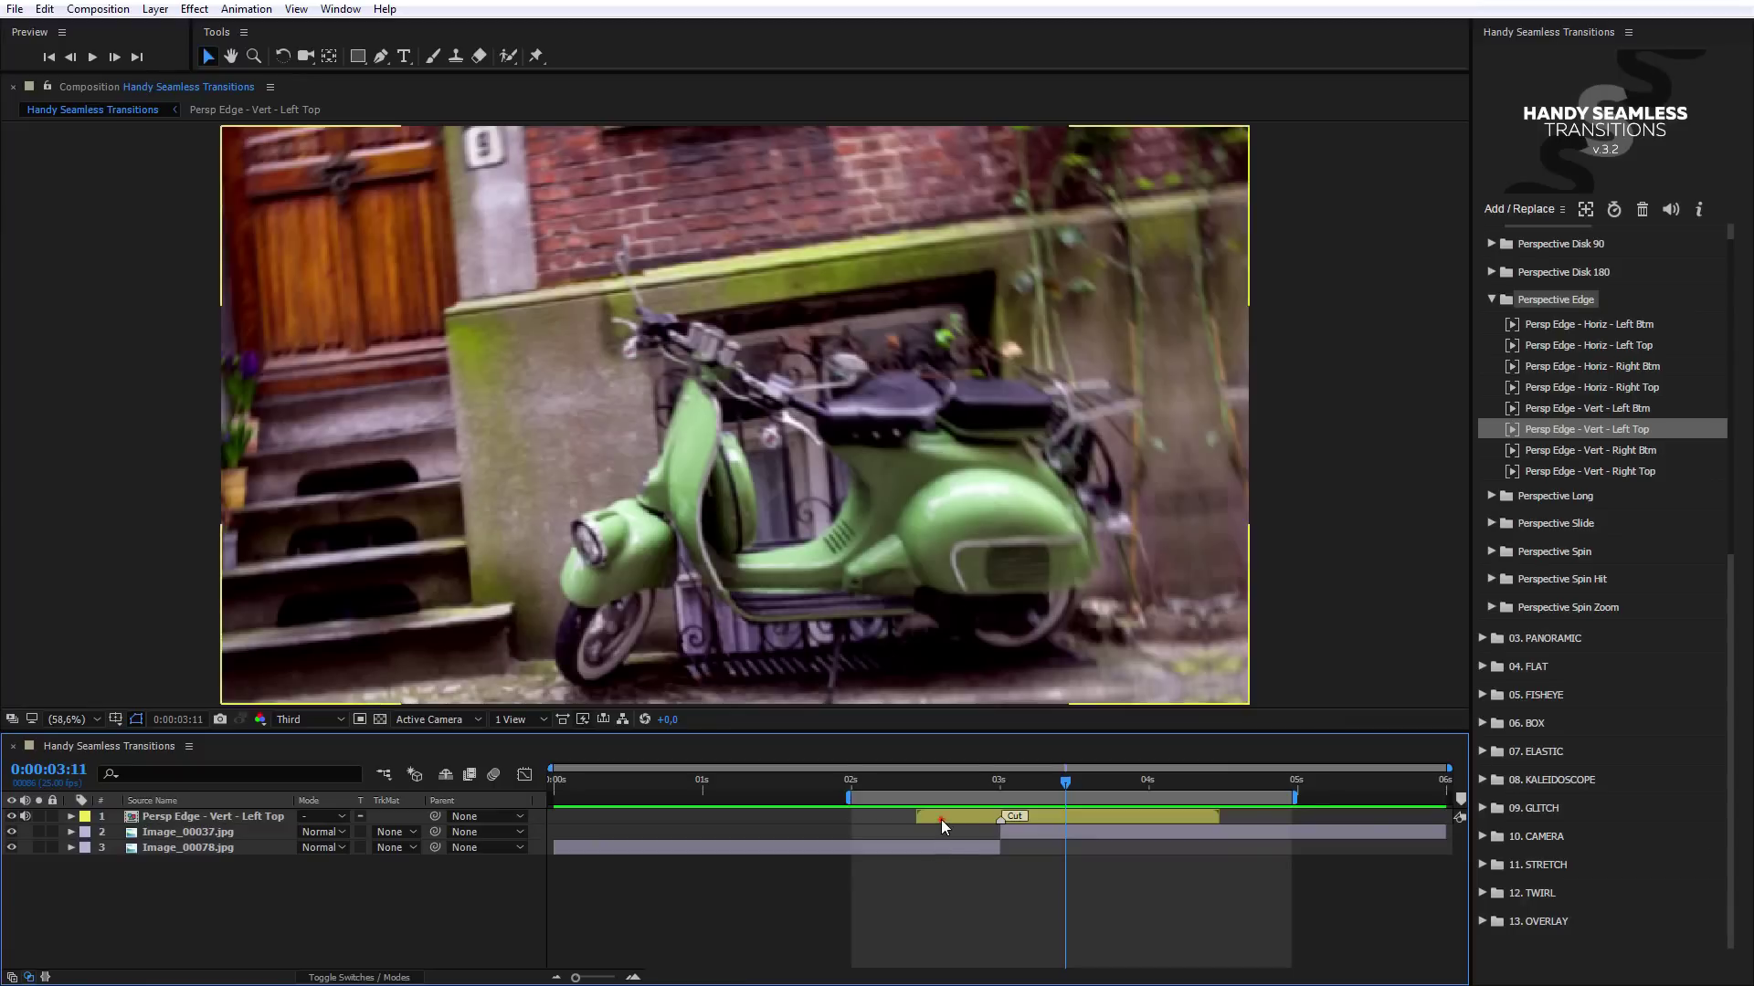
Step: Time-stretch the Persp Edge - Vert - Left Top transition to rate 75 and preview it
{"action": "left_click", "coordinate": [1614, 209]}
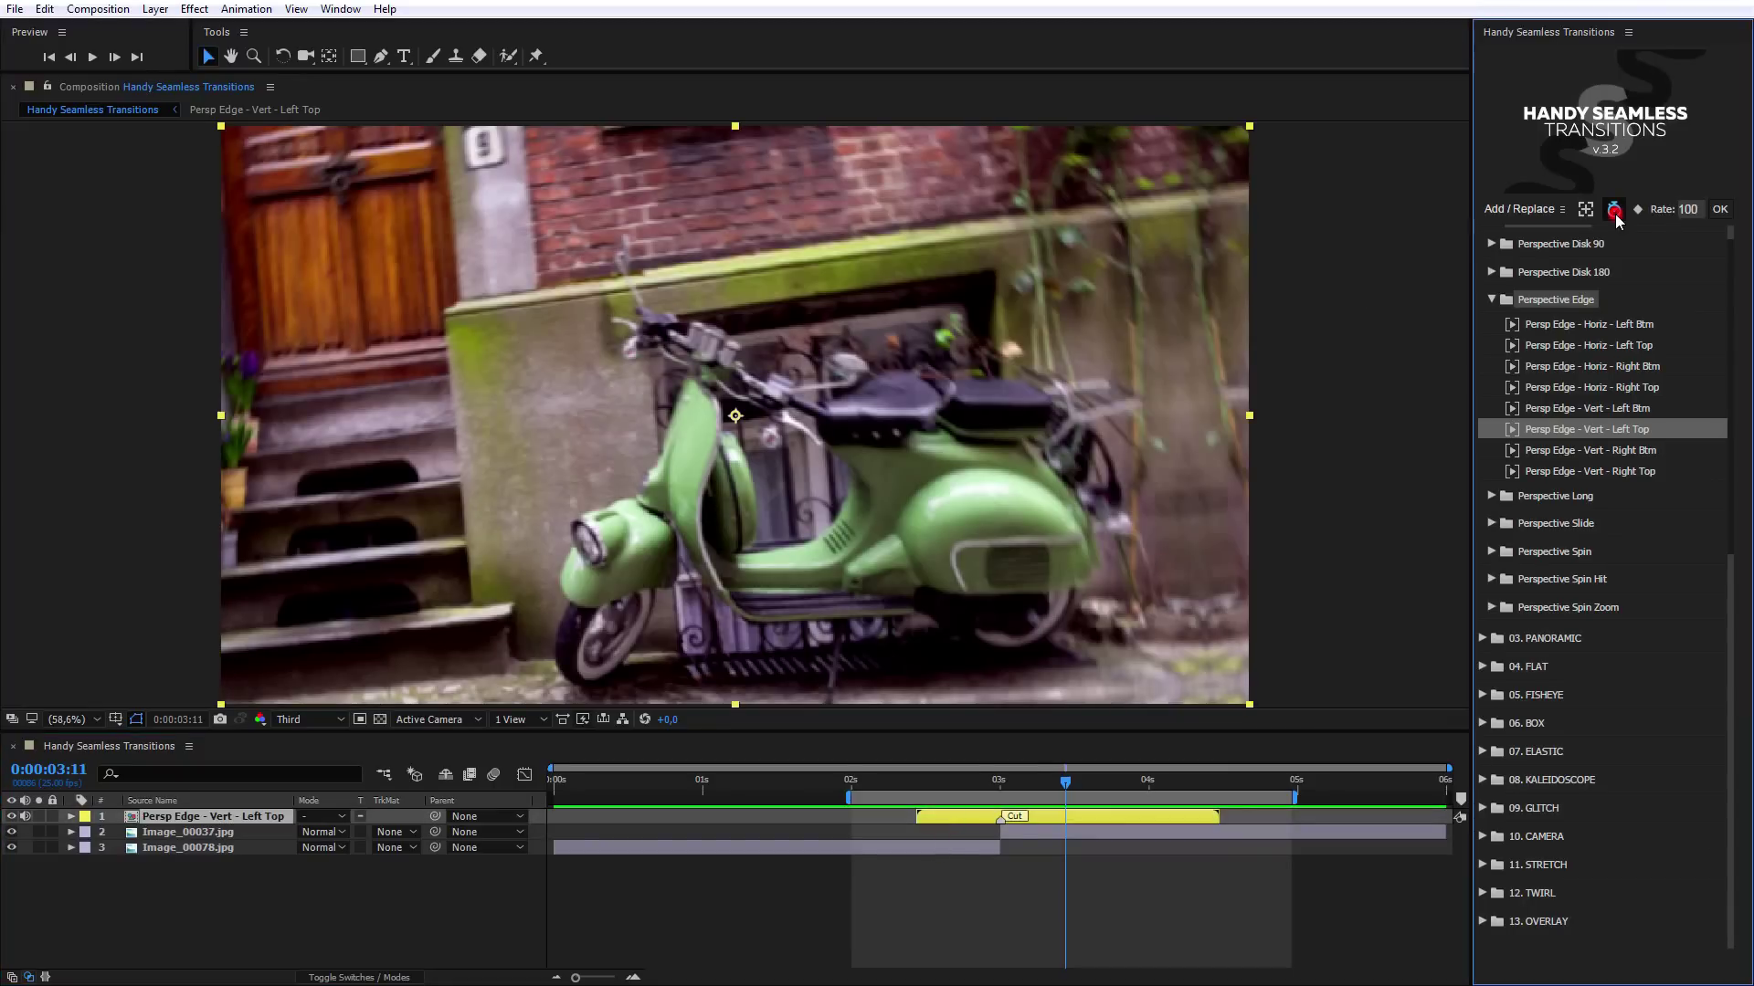
{"action": "double_click", "coordinate": [1687, 209]}
{"action": "type", "text": "75"}
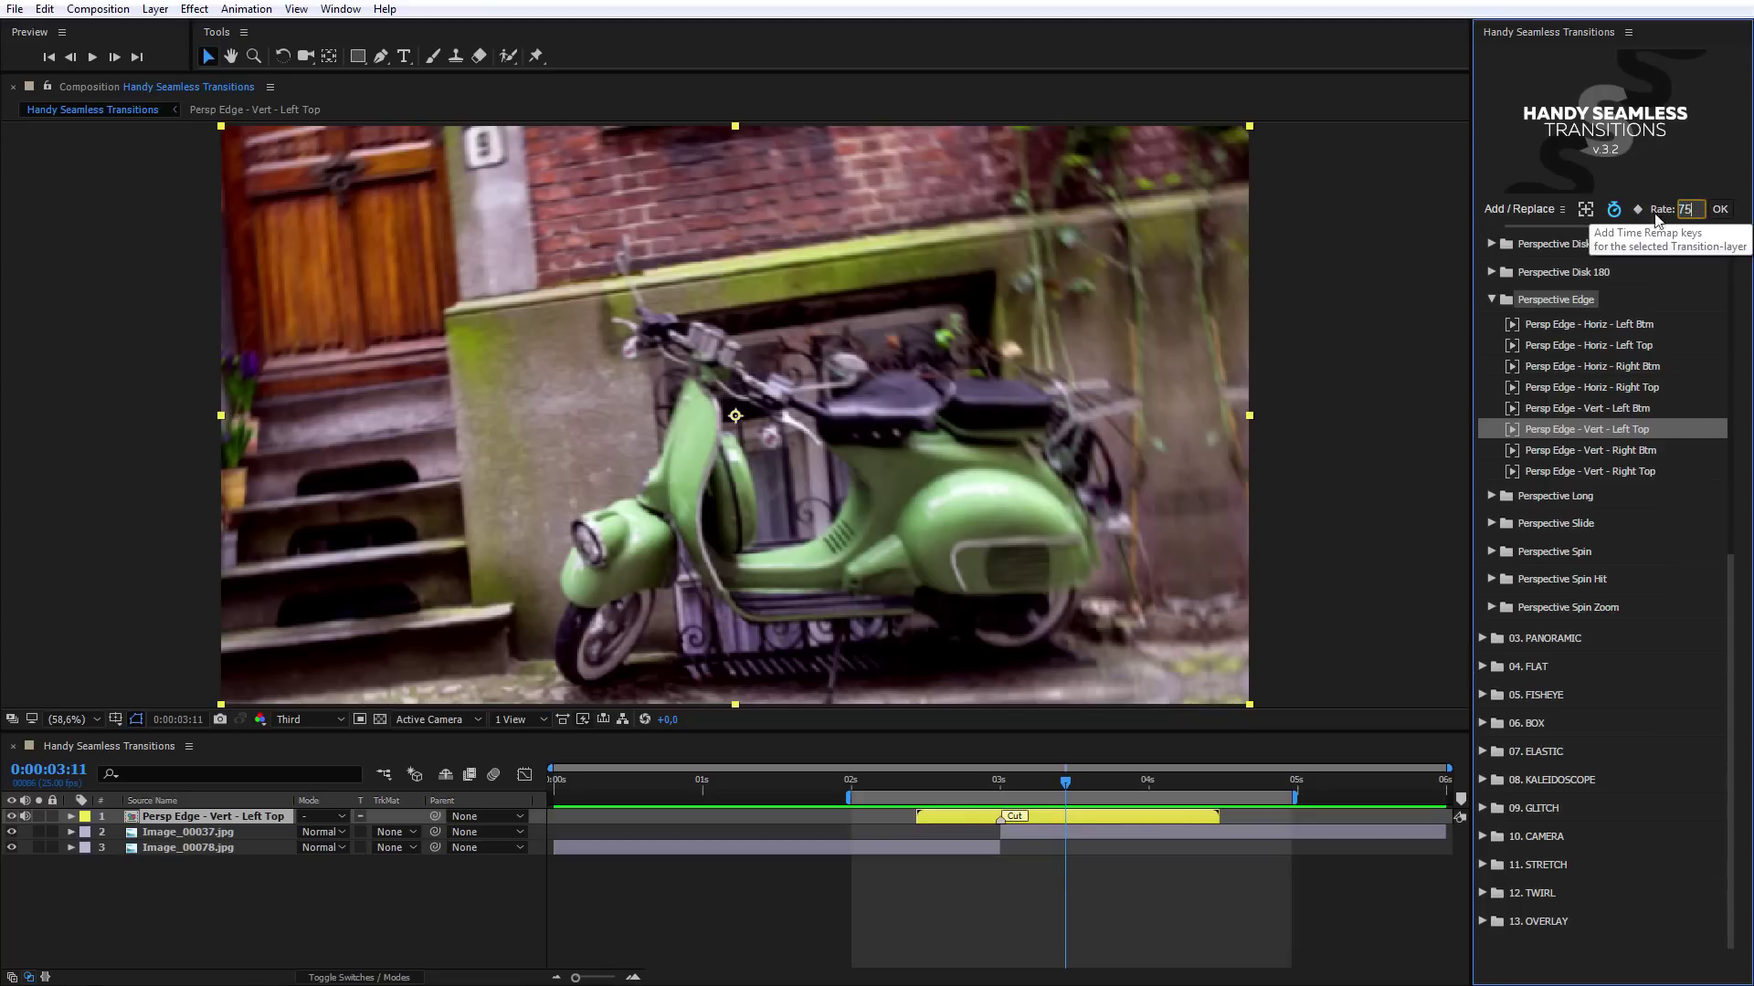
{"action": "left_click", "coordinate": [1720, 209]}
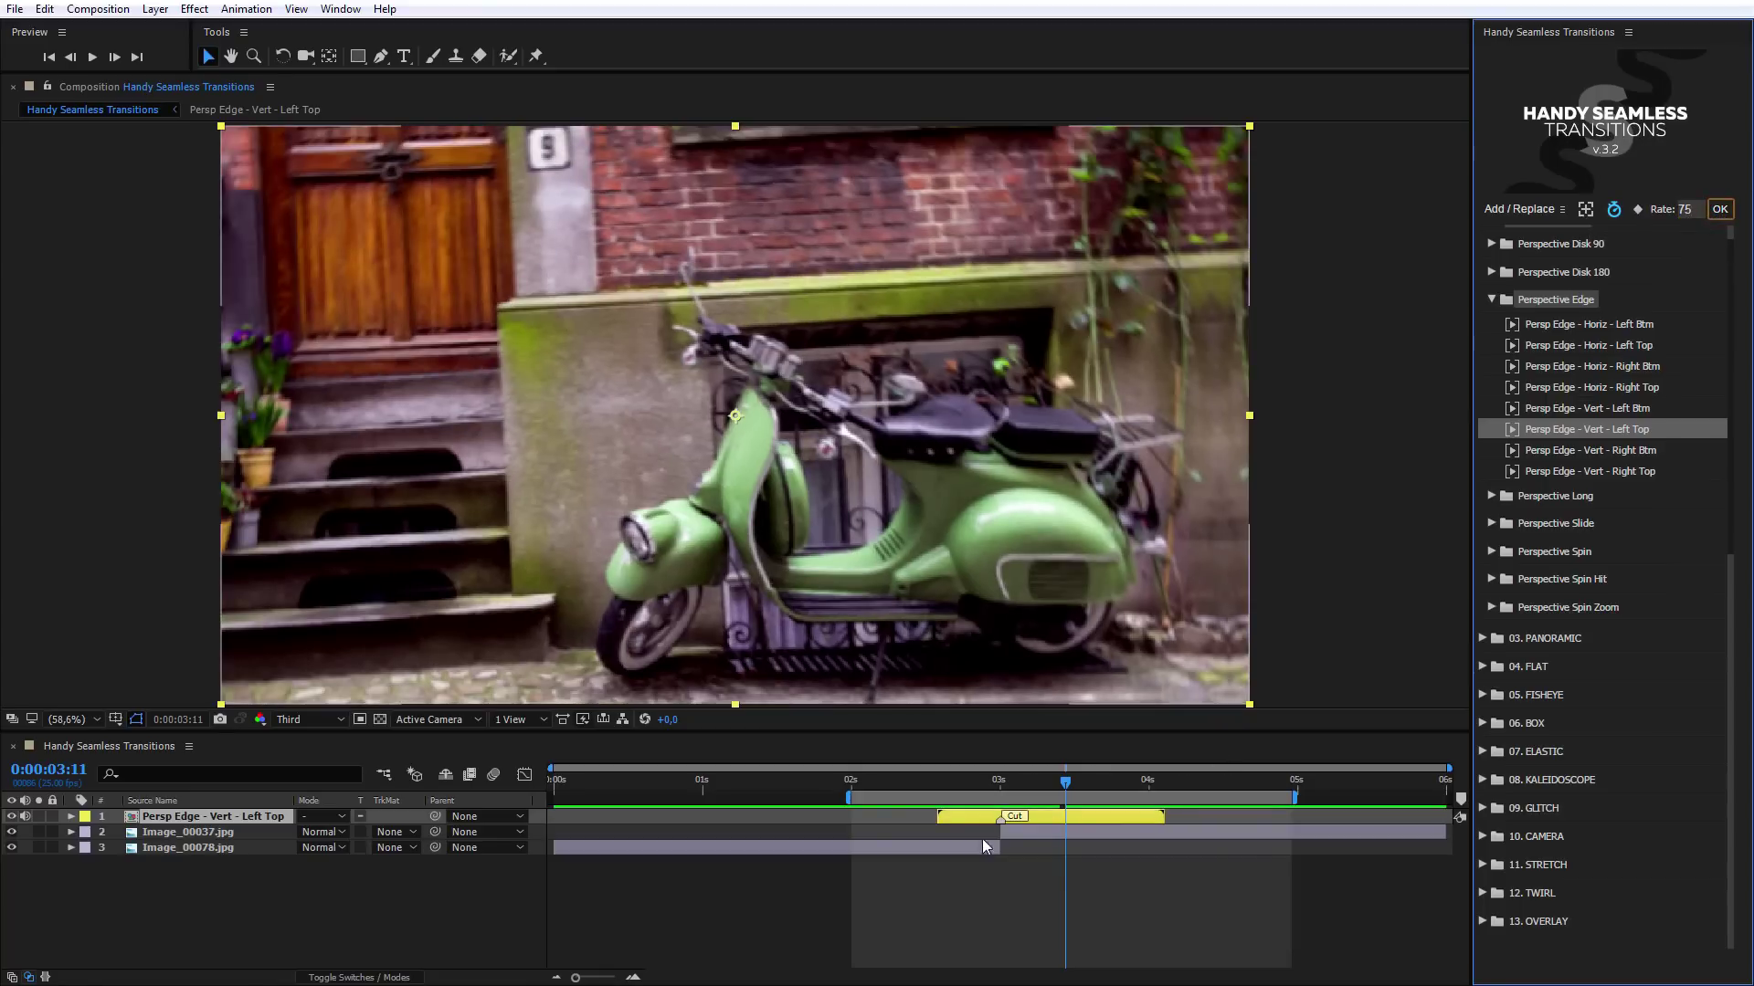
{"action": "key", "text": "space"}
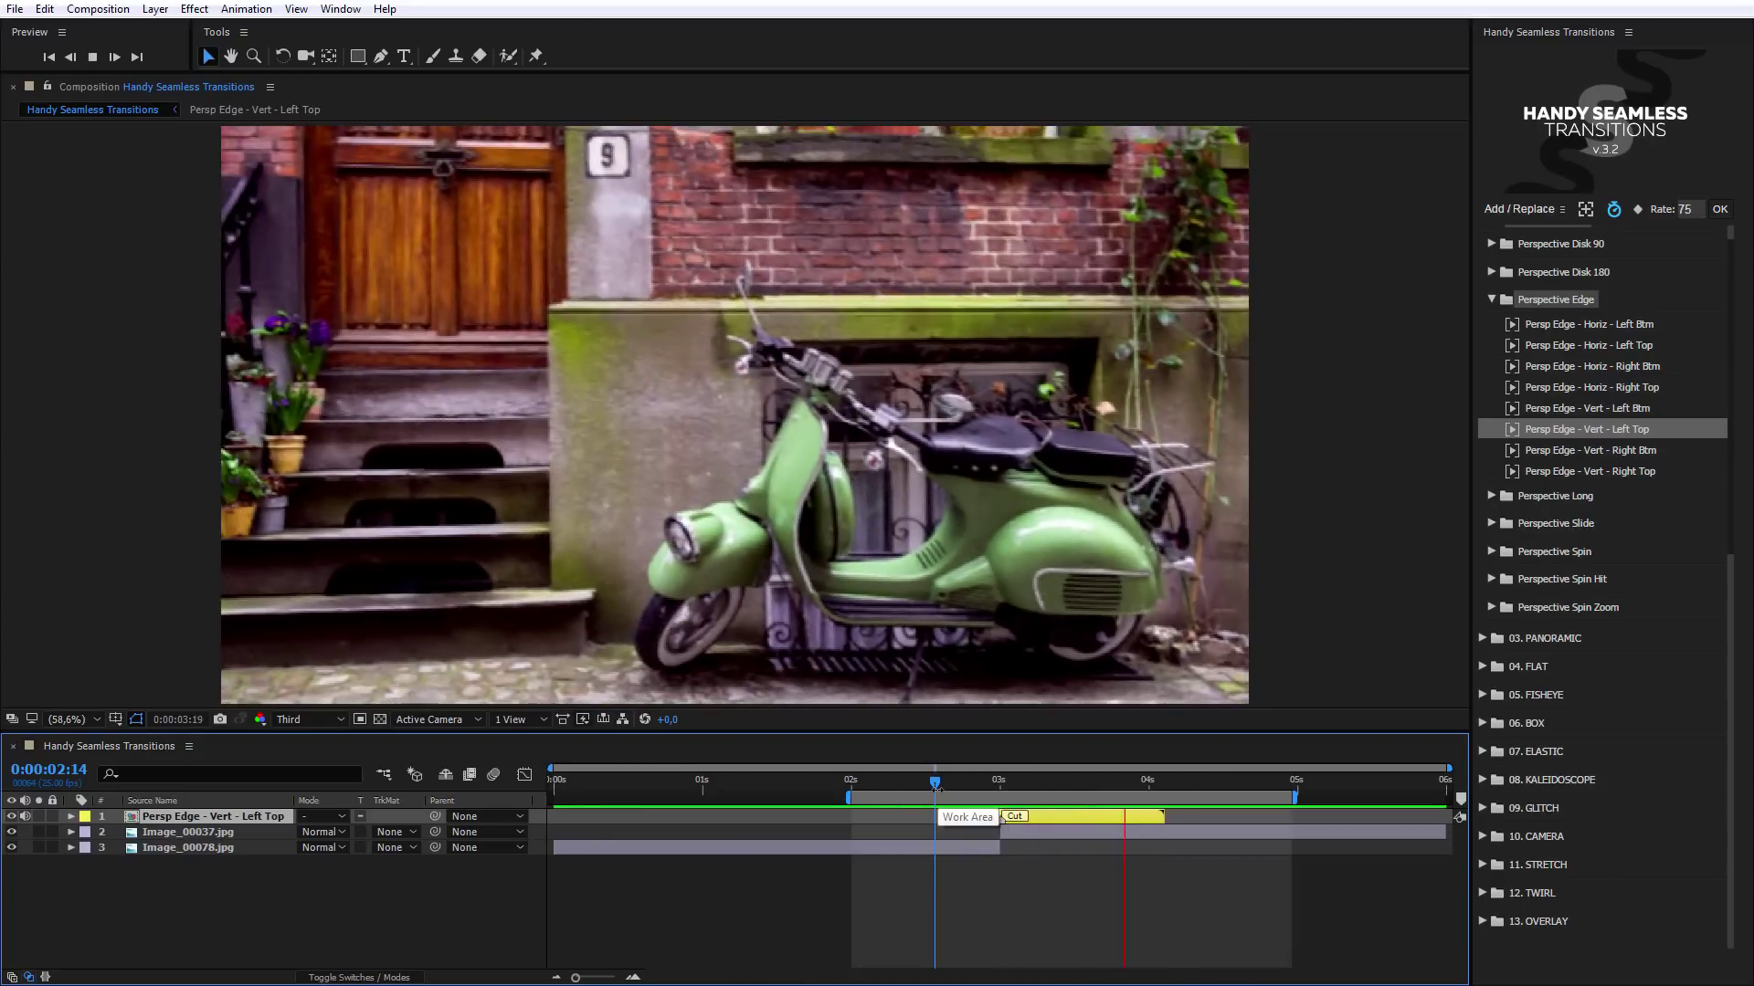
Step: Add Time Remap keys to the transition layer and steepen the speed curve after the middle keyframe
{"action": "left_click", "coordinate": [1049, 813]}
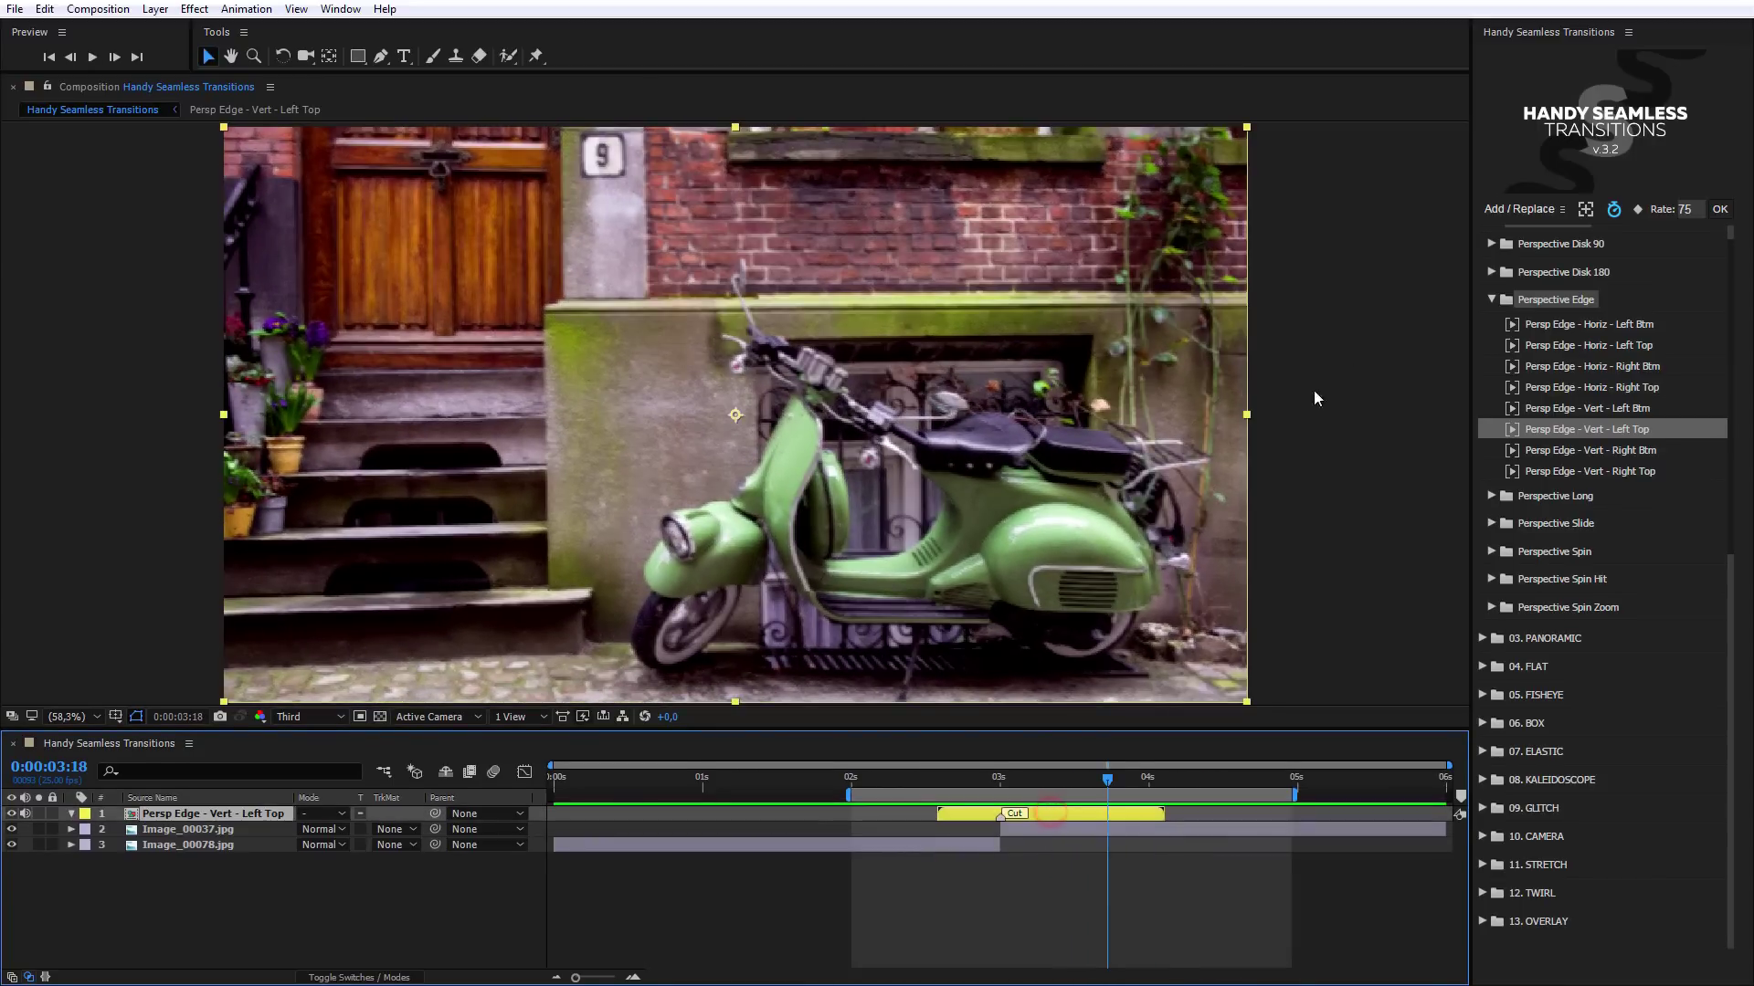
{"action": "left_click", "coordinate": [1635, 210]}
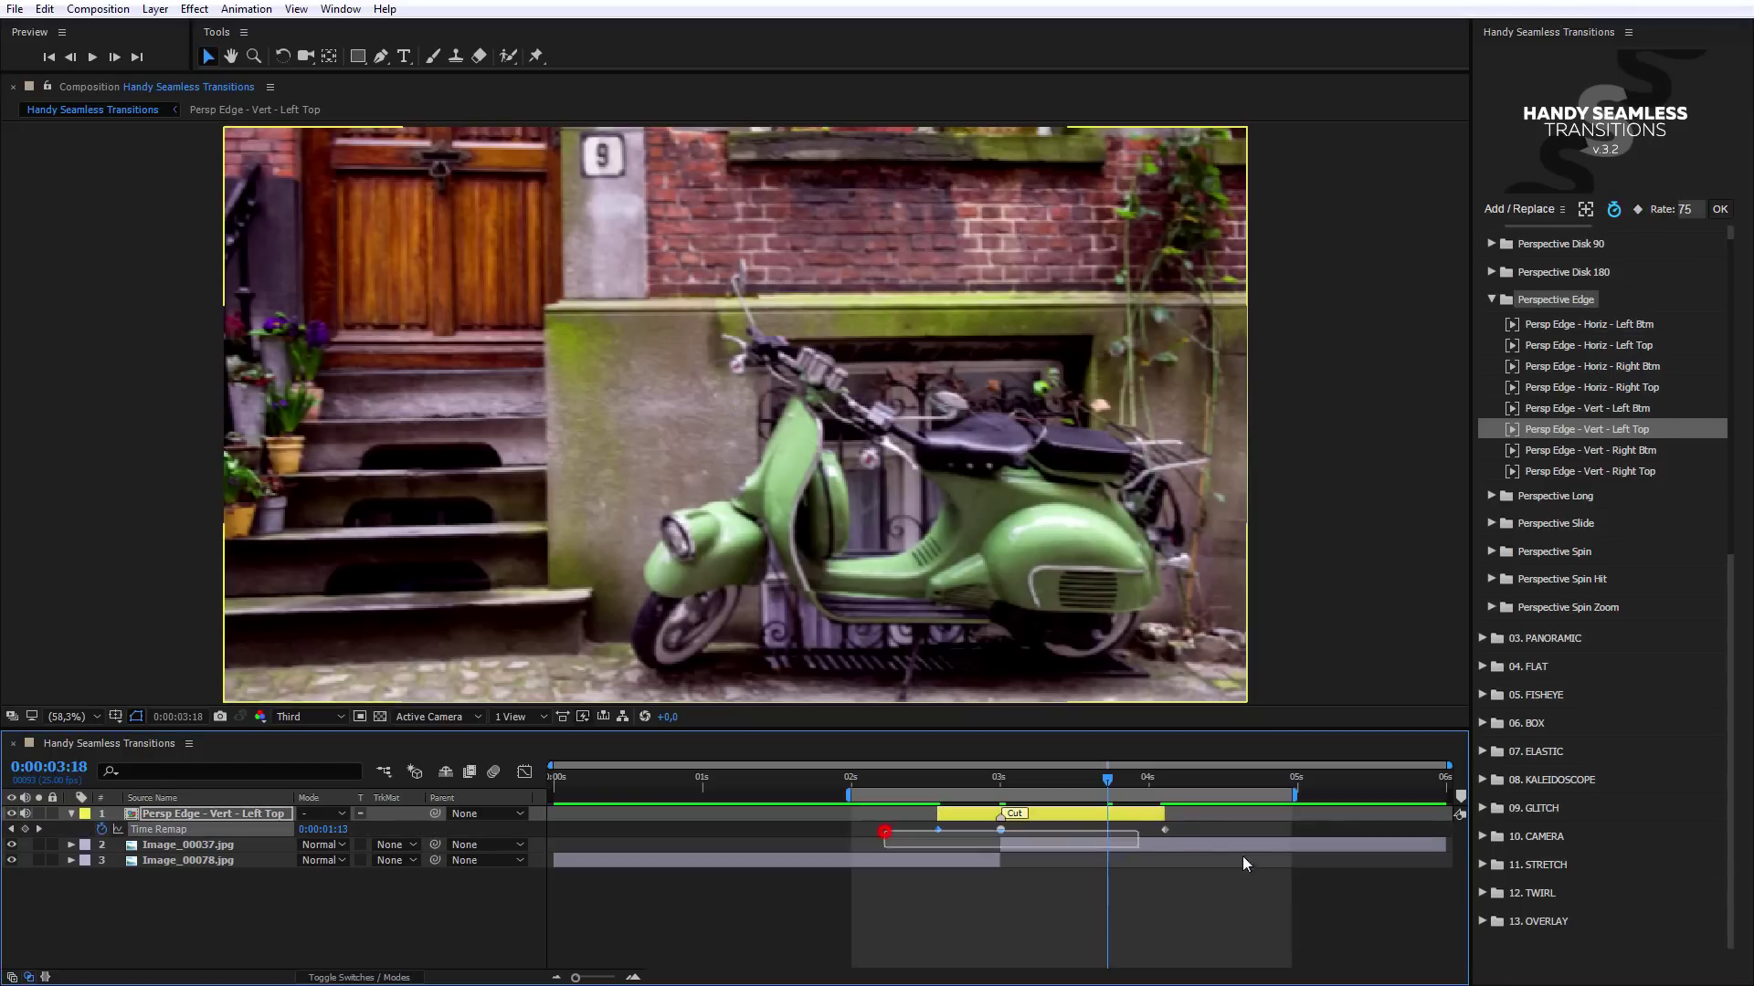
{"action": "scroll", "coordinate": [1129, 835], "scroll_direction": "up", "scroll_amount": 3}
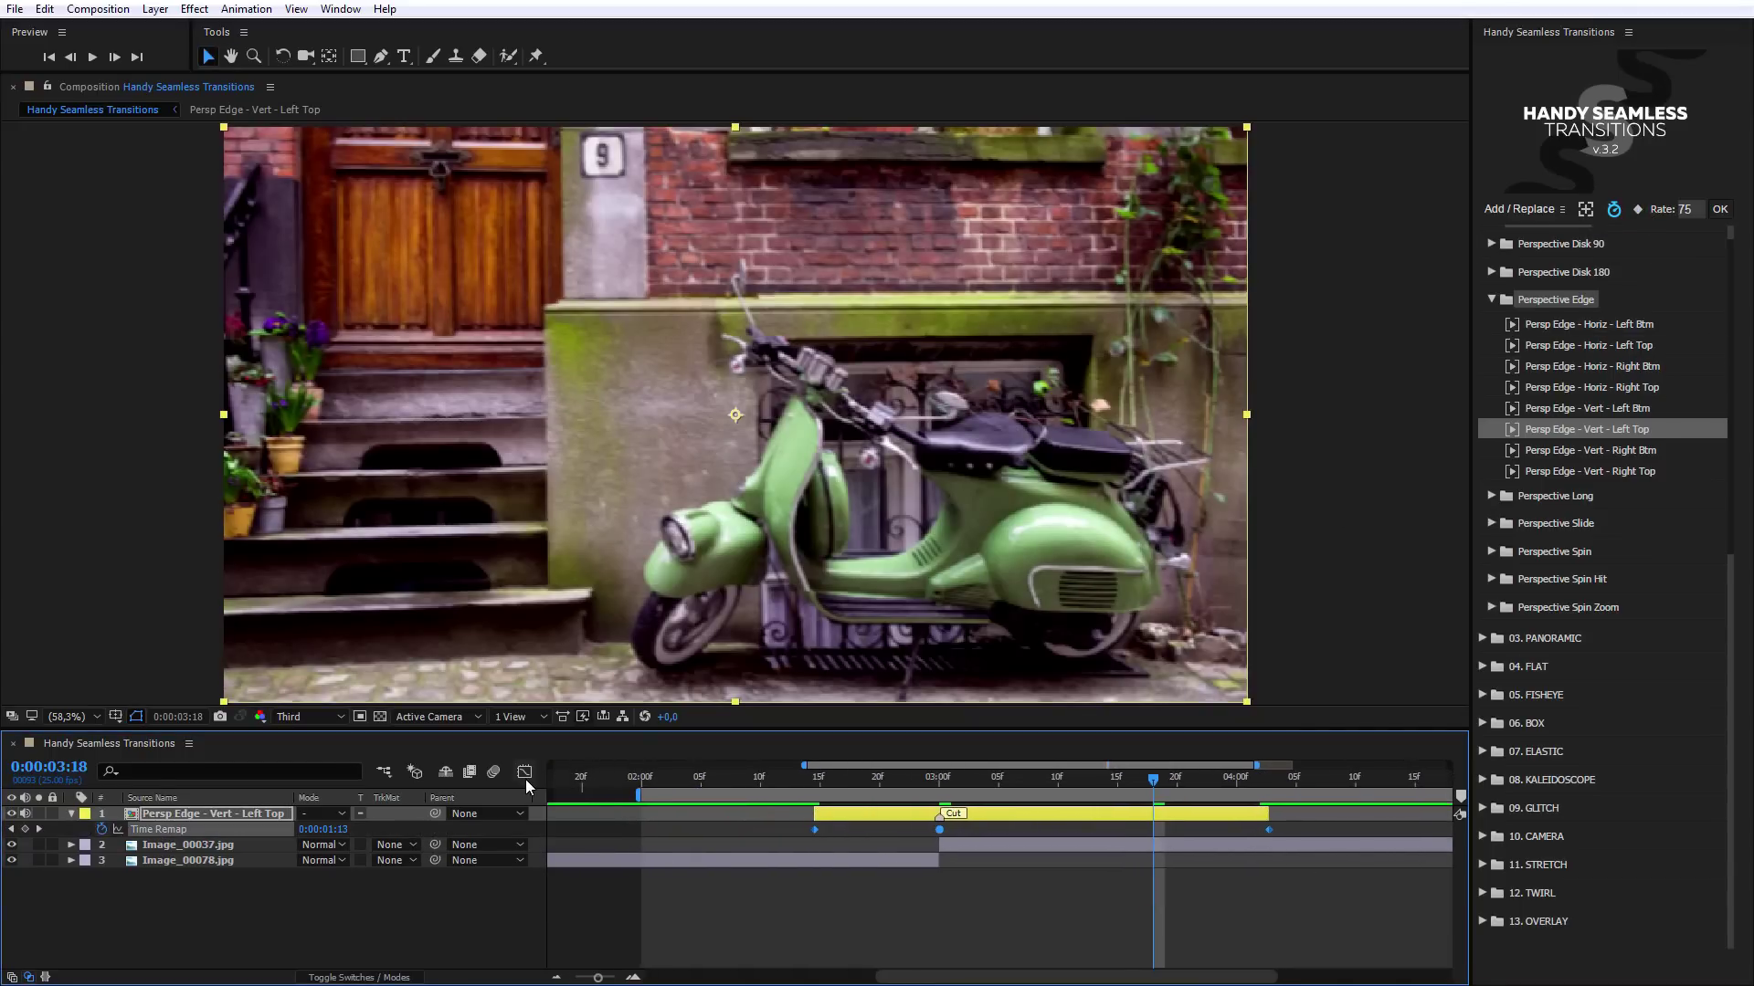
{"action": "left_click", "coordinate": [524, 772]}
{"action": "left_click", "coordinate": [757, 873]}
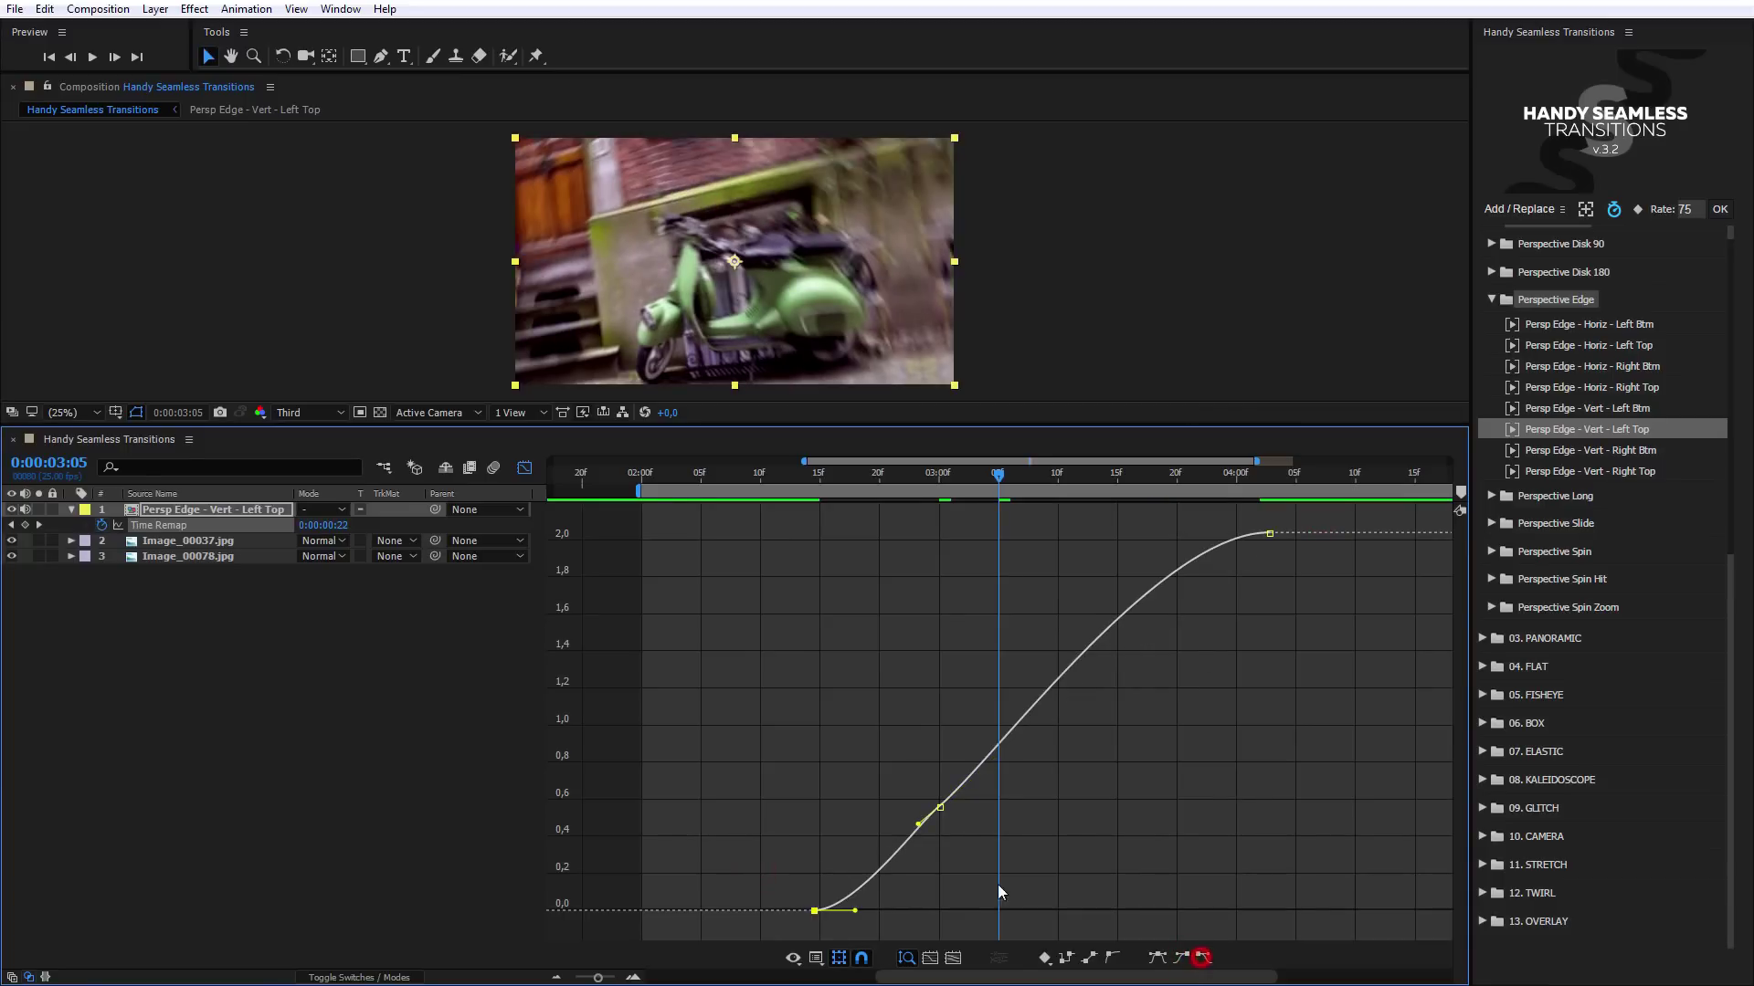
{"action": "left_click", "coordinate": [940, 807]}
{"action": "left_click_drag", "start_coordinate": [962, 789], "coordinate": [997, 716]}
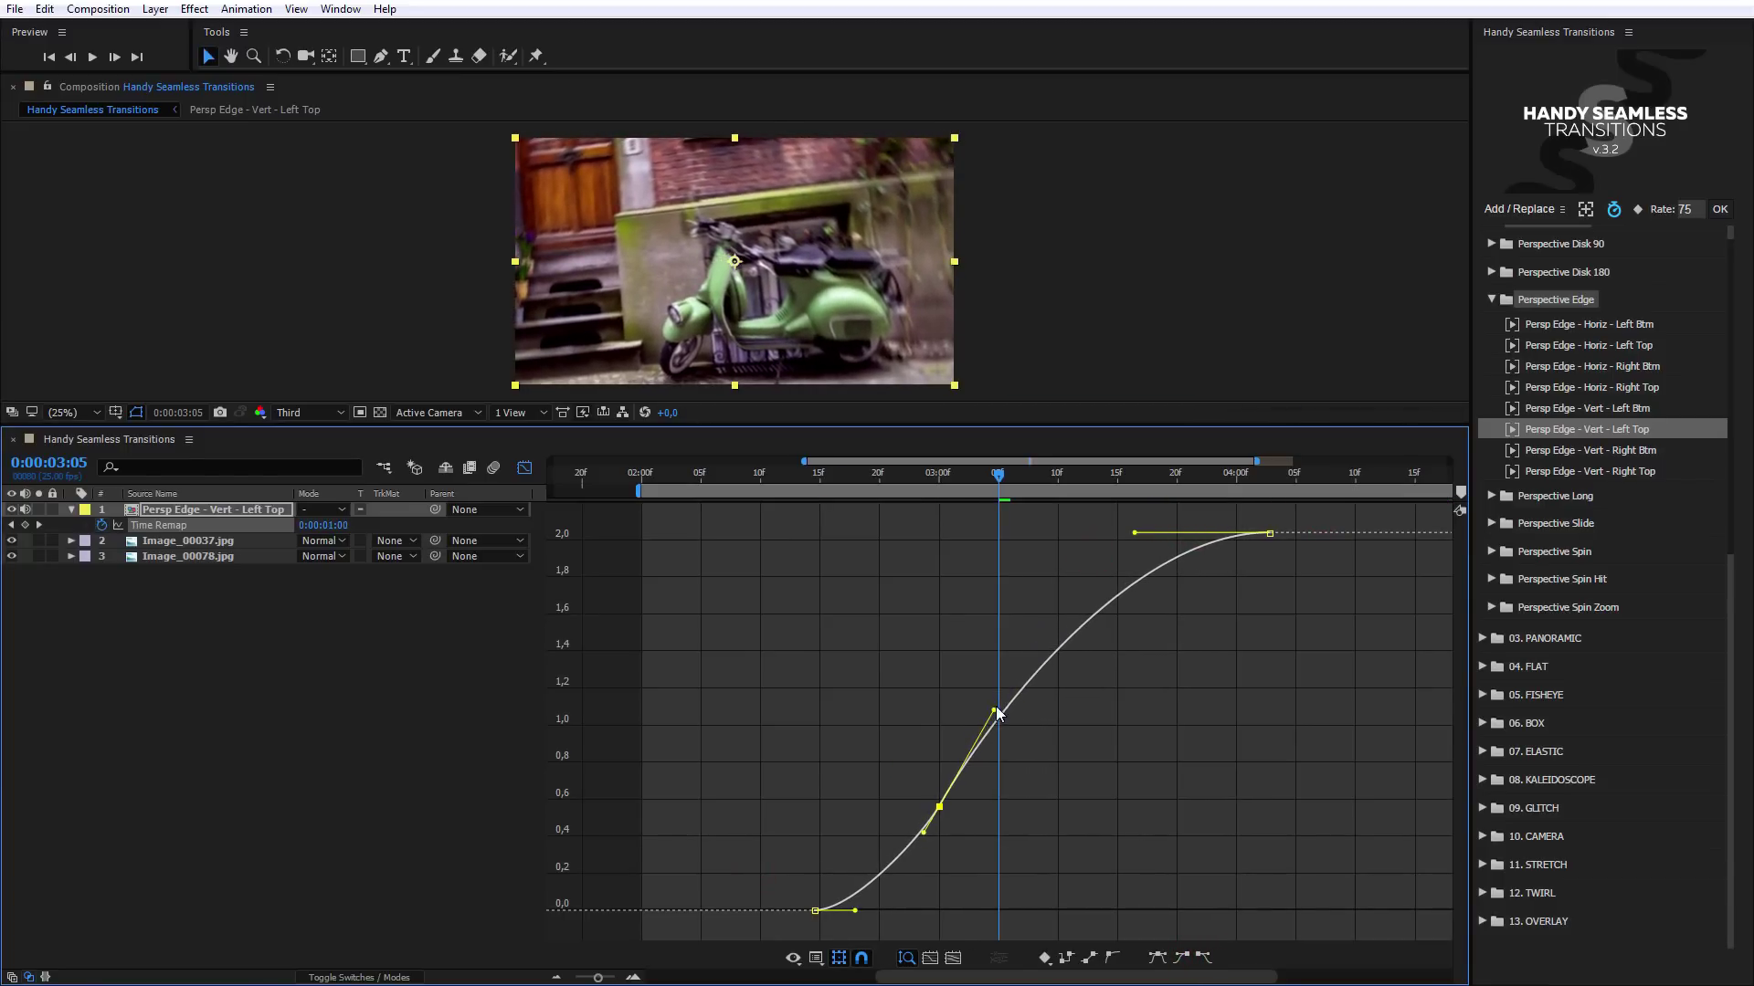
Step: Move to 0:00:03:00 and pull the middle keyframe's outgoing handle higher for a steeper curve
{"action": "left_click", "coordinate": [525, 467]}
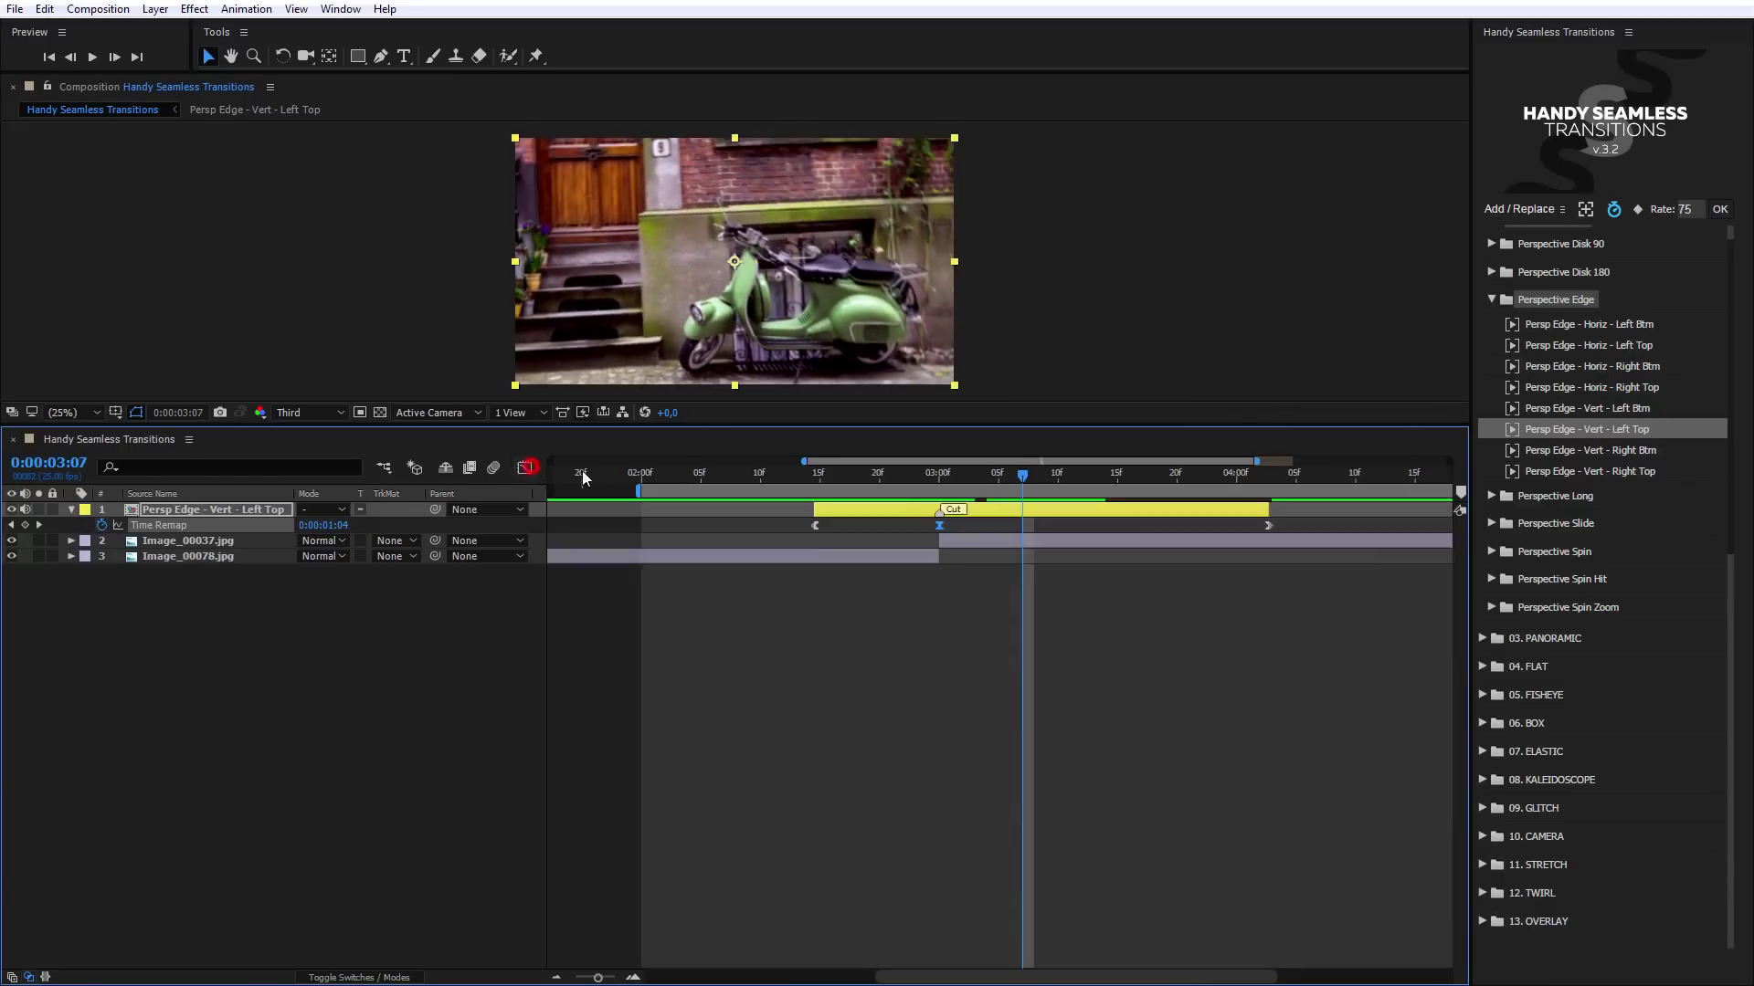
{"action": "left_click", "coordinate": [937, 477]}
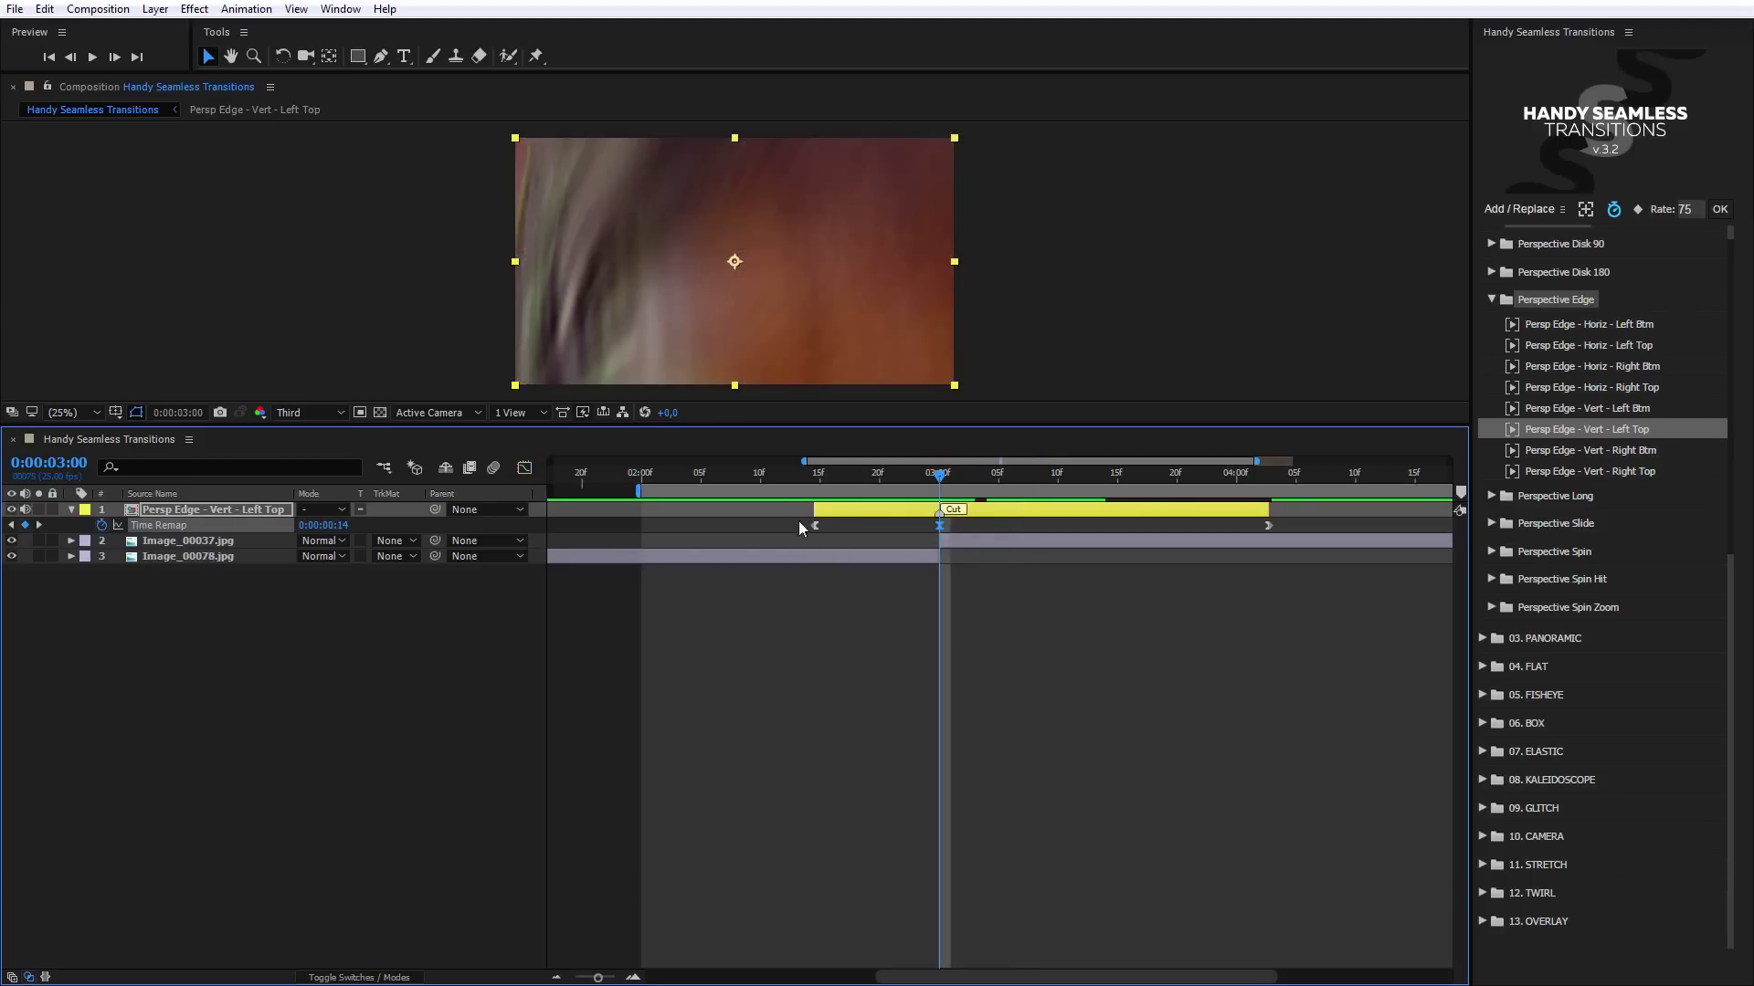
{"action": "left_click", "coordinate": [525, 468]}
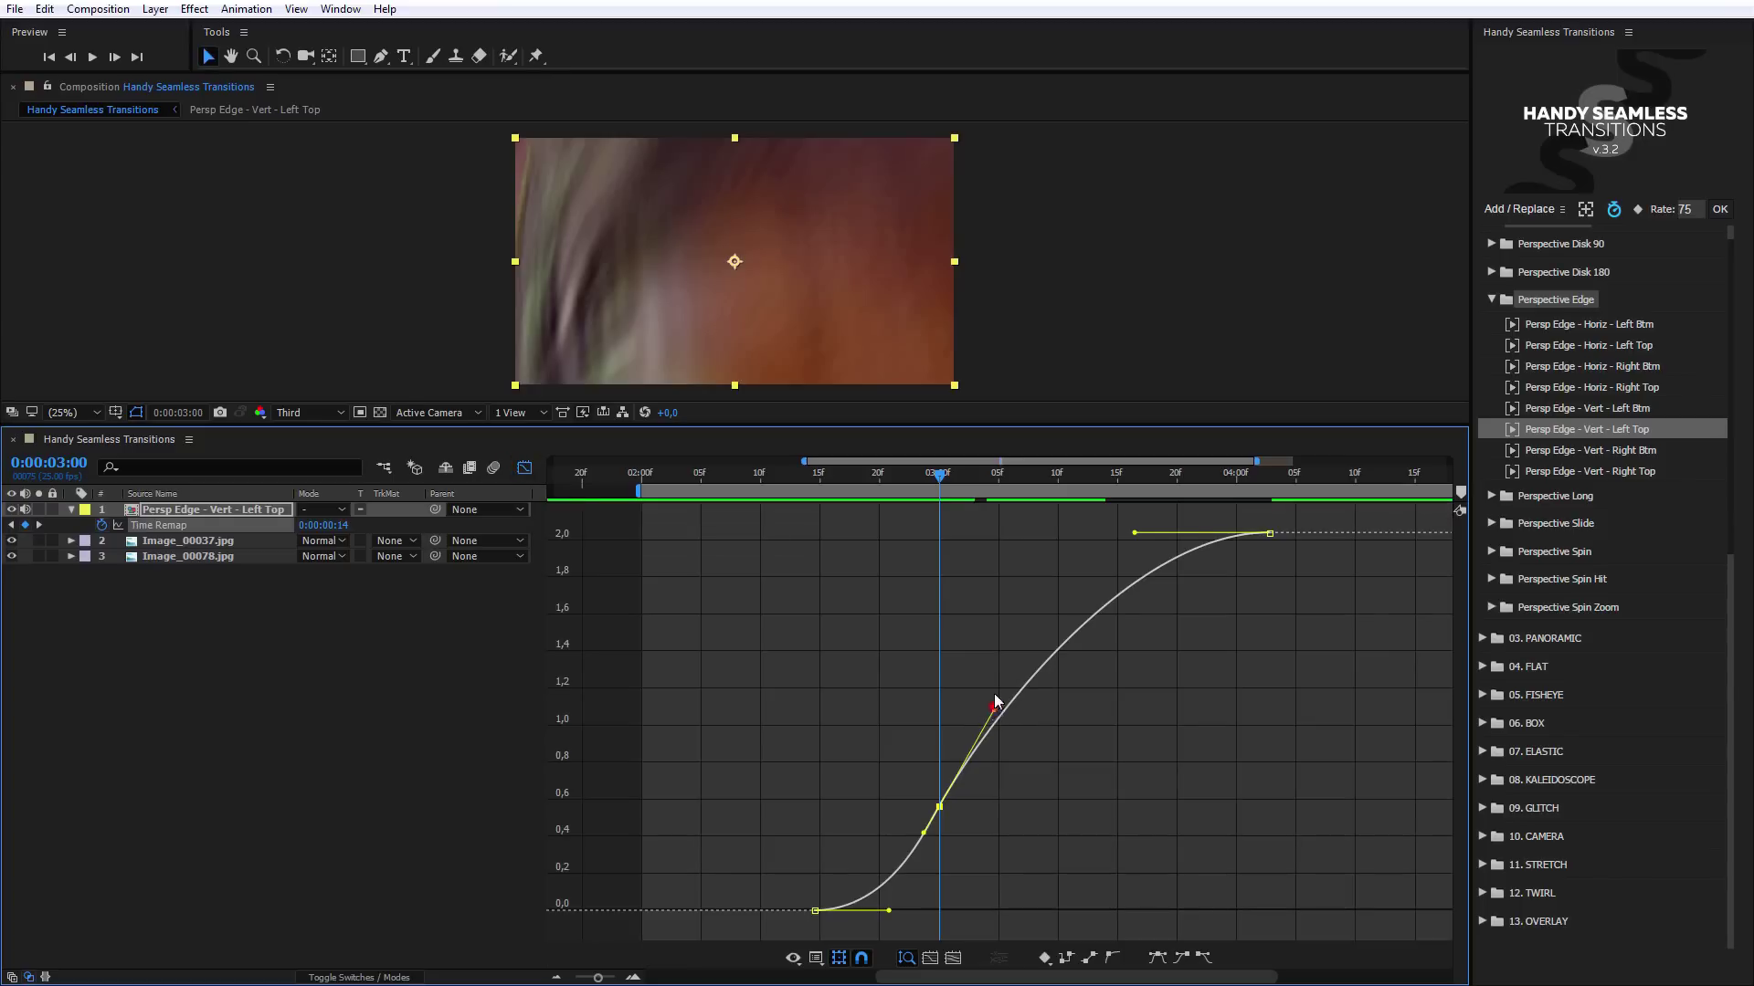
{"action": "left_click_drag", "start_coordinate": [993, 705], "coordinate": [1012, 650]}
{"action": "mouse_move", "coordinate": [940, 807]}
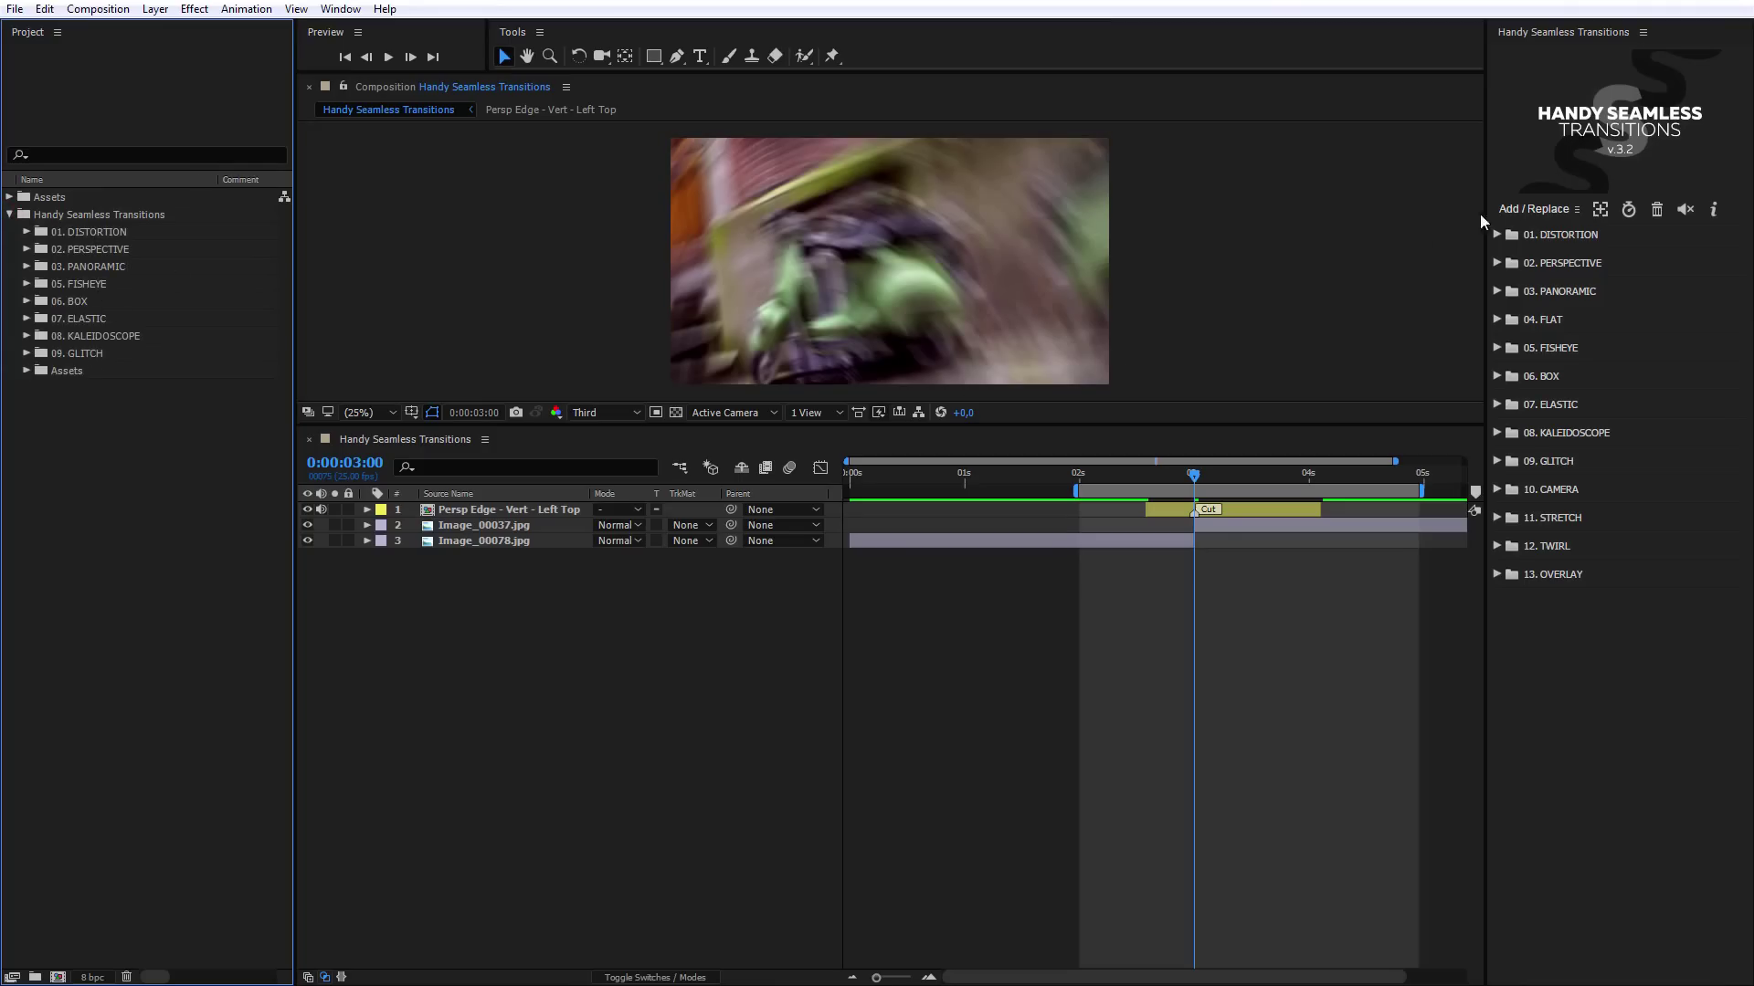
Step: Delete all unused transitions from the panel and confirm Yes in the Script Alert
{"action": "left_click", "coordinate": [1657, 209]}
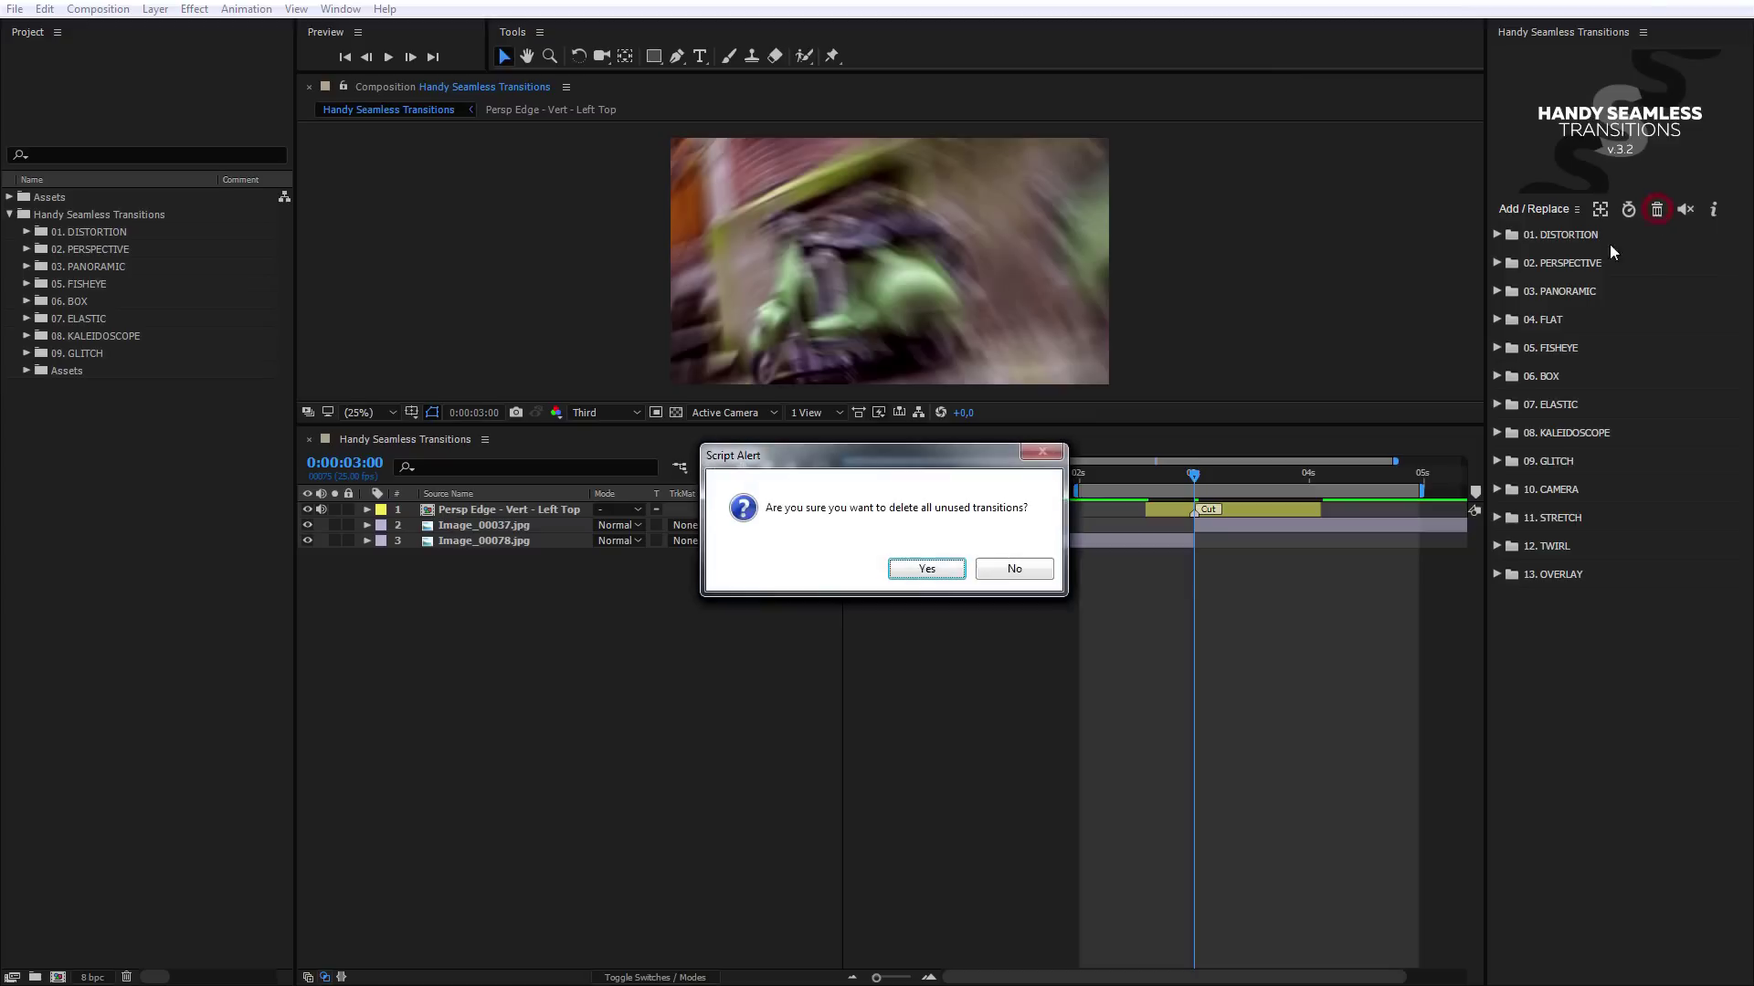
{"action": "left_click", "coordinate": [927, 568]}
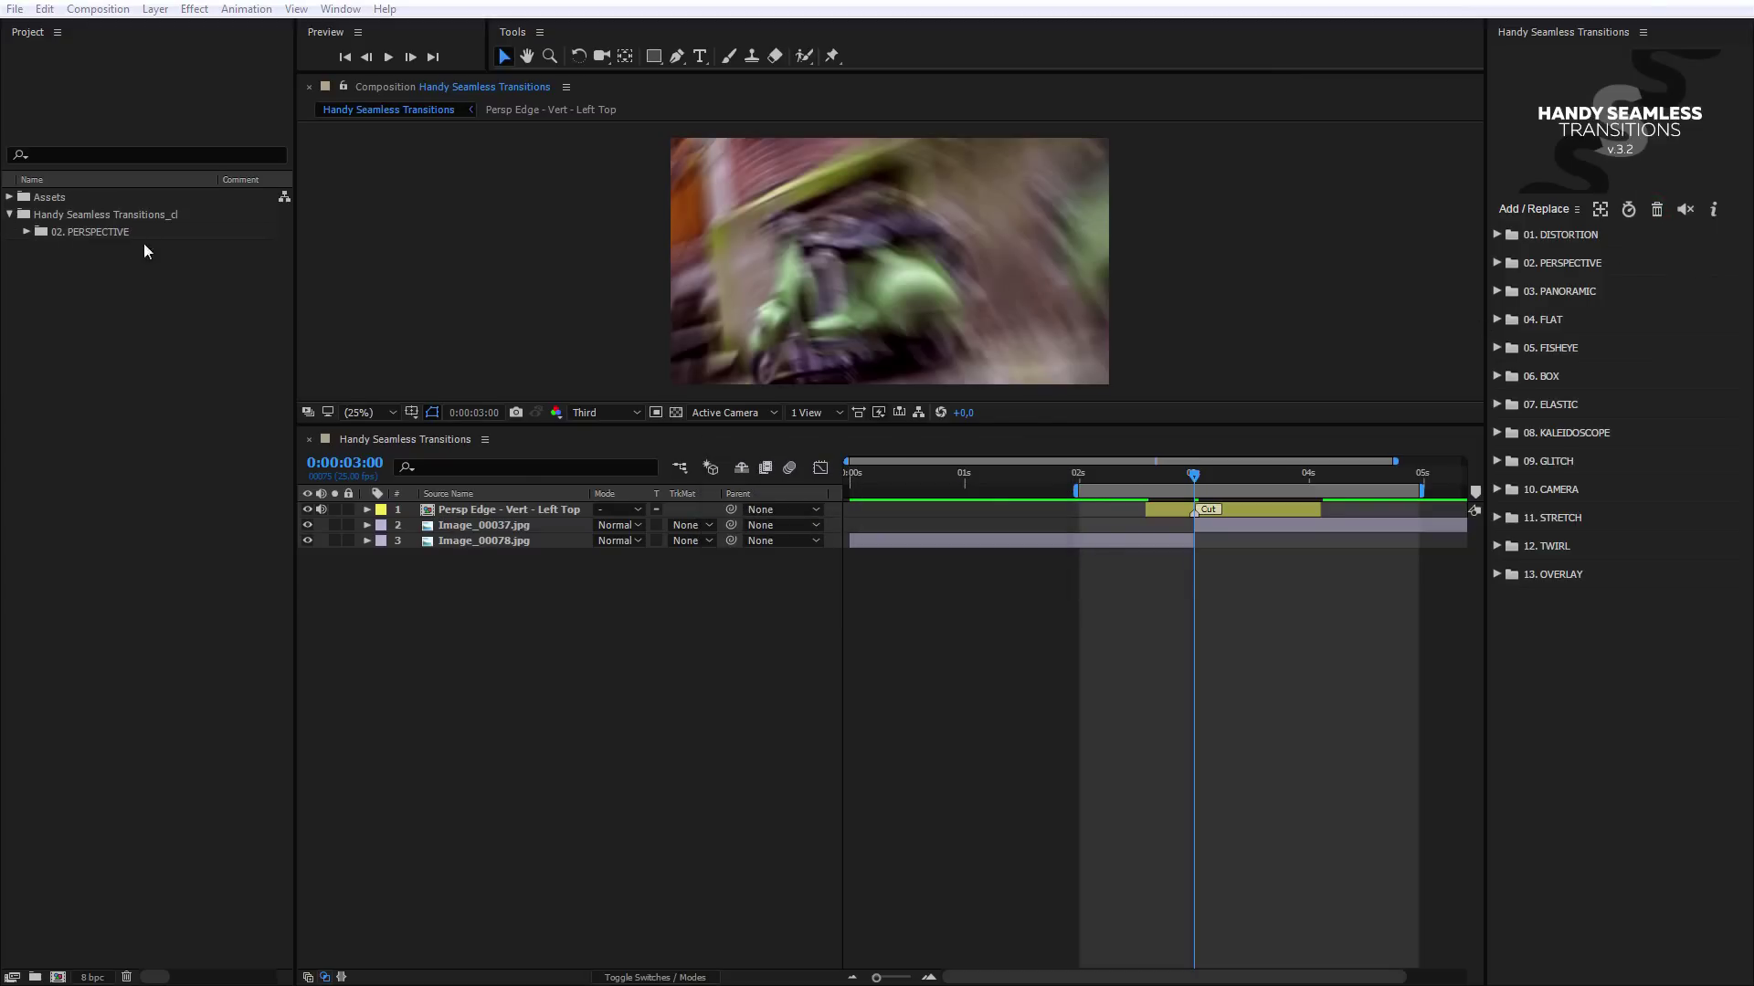